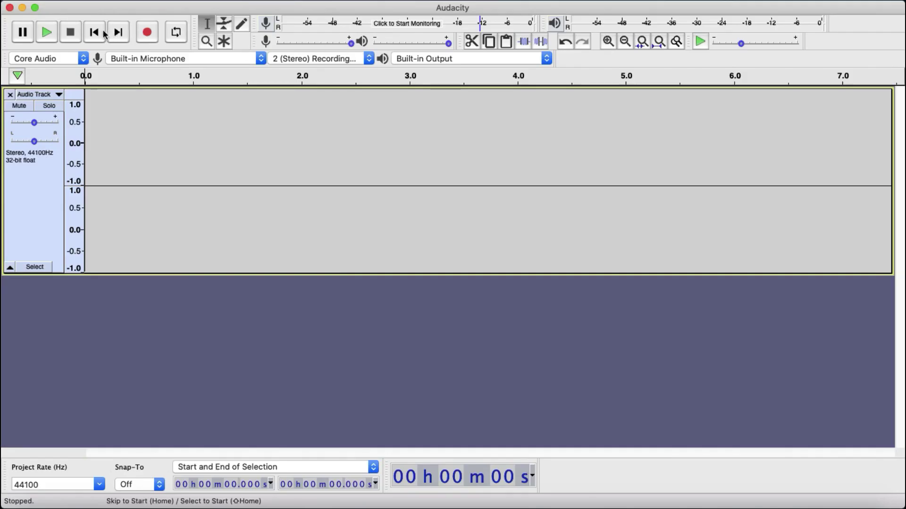
Record a voiceover clip in Audacity and trim the silent tail off its end
click(147, 32)
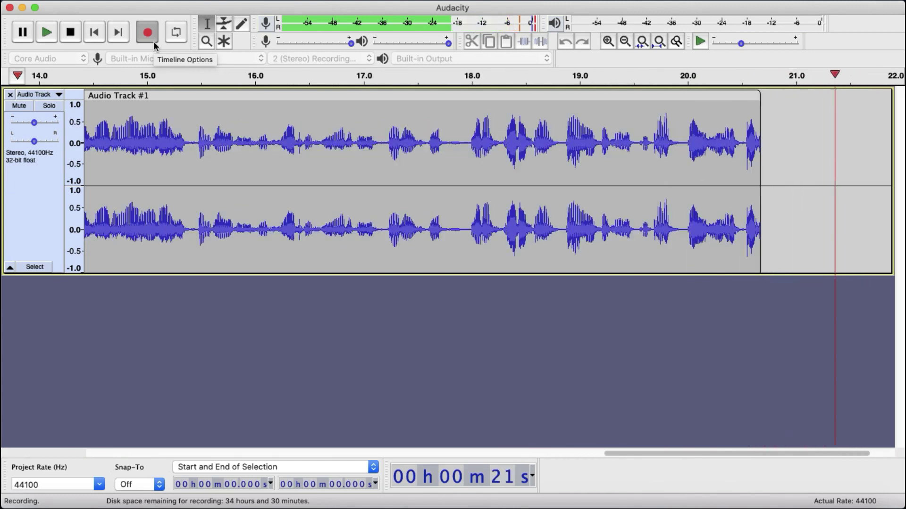
key(space)
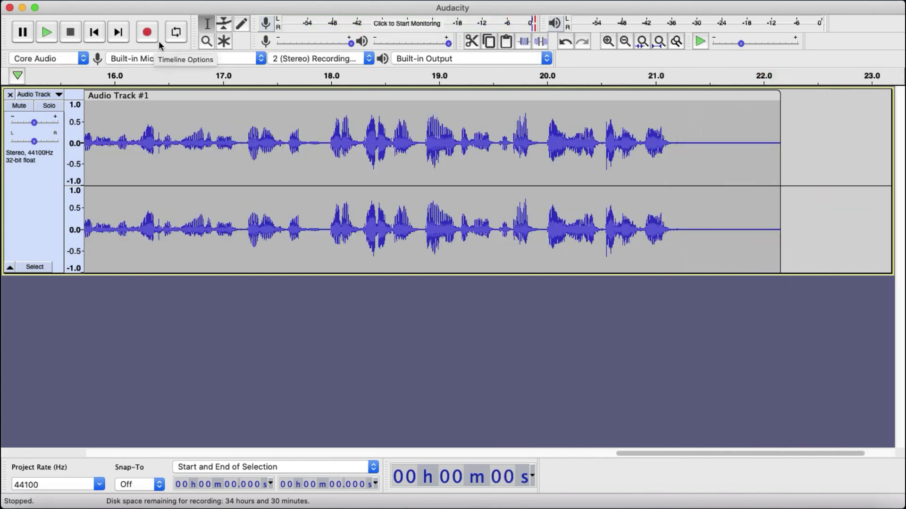
click(699, 140)
drag(686, 141, 727, 145)
click(802, 145)
click(779, 157)
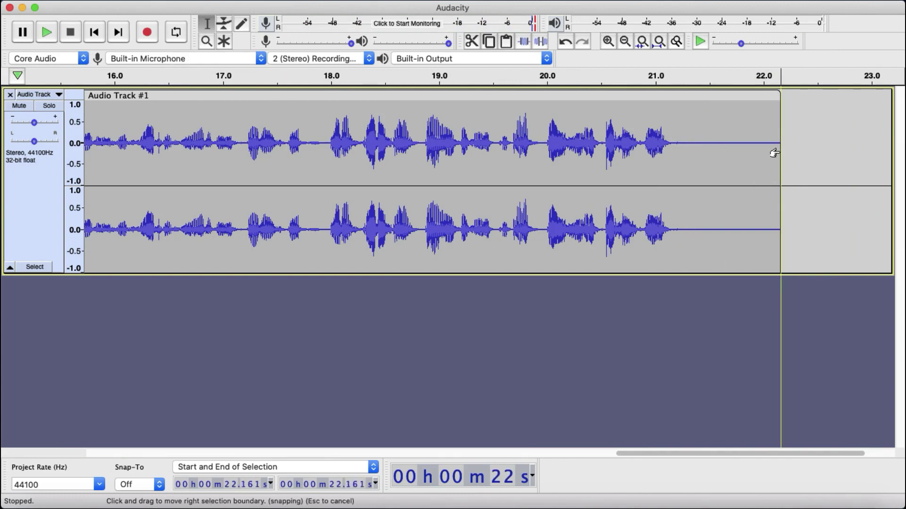
drag(774, 104, 685, 106)
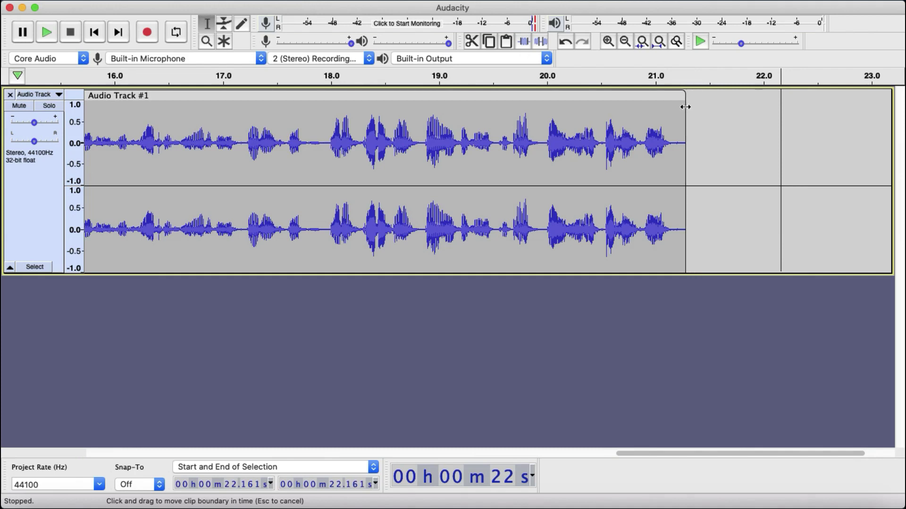
Delete the stretch of audio from 0.830 s to 3.233 s
drag(630, 452, 89, 426)
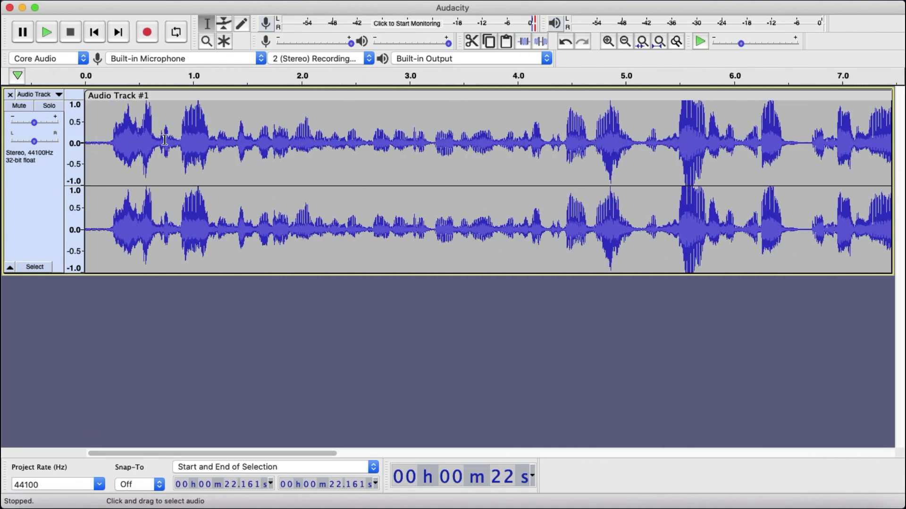
drag(174, 142, 434, 157)
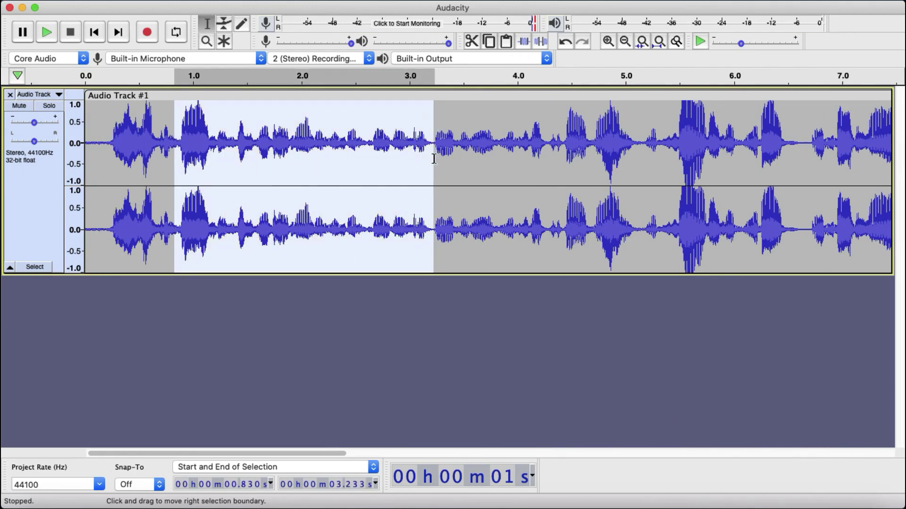
key(Delete)
click(198, 96)
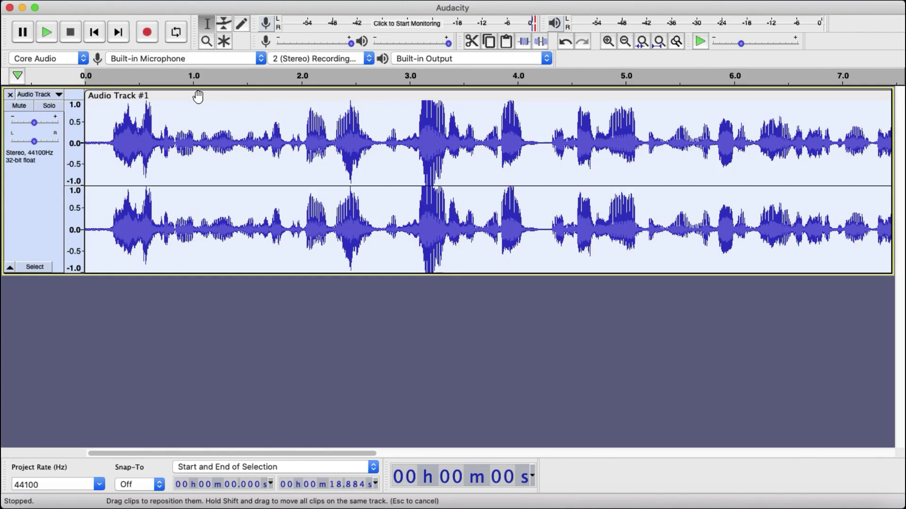
click(202, 111)
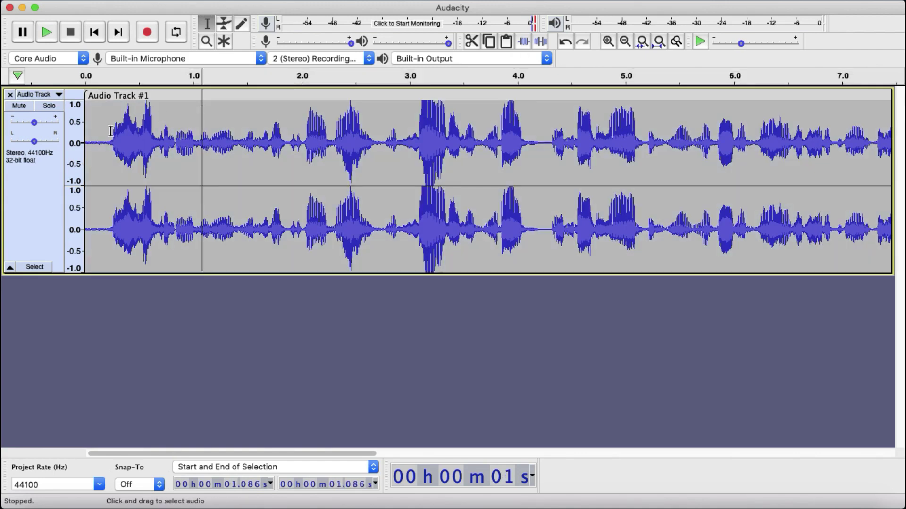
drag(110, 131, 85, 135)
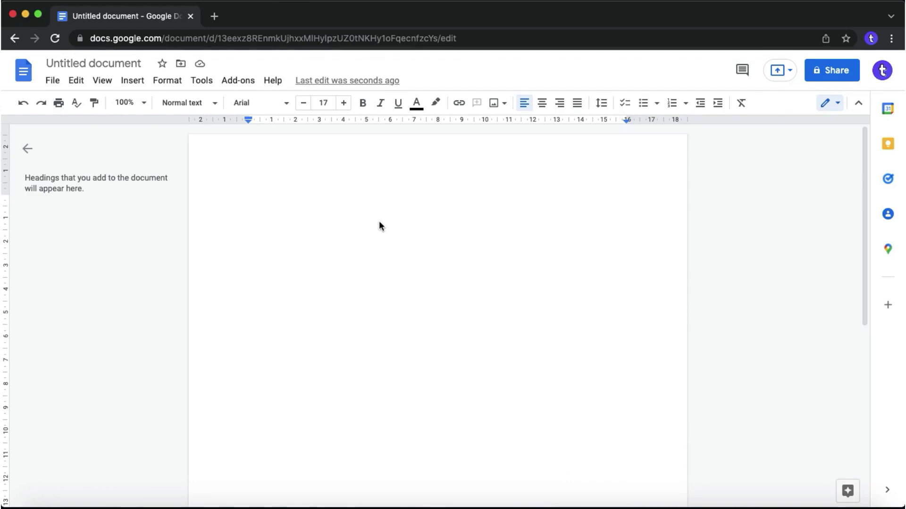
Type the script sentence, correct it to 'easily here', and enlarge all text from 17 to 18
text(You )
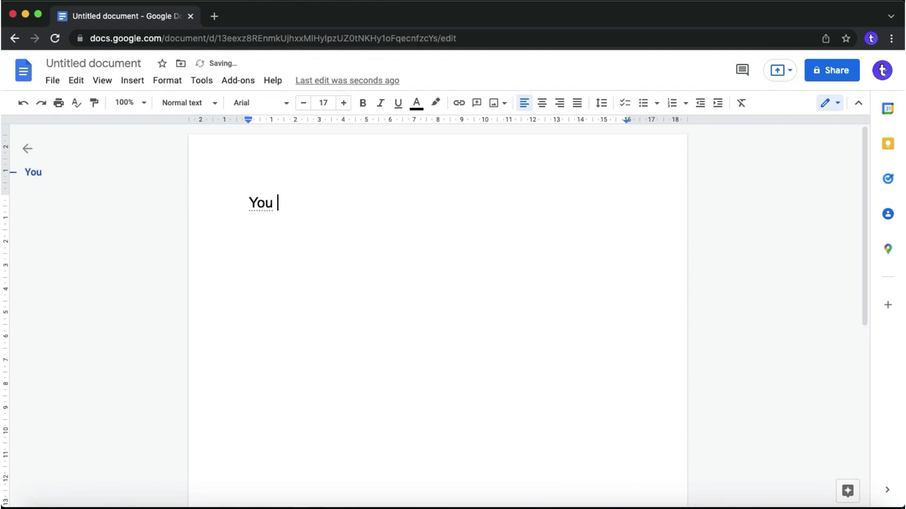
text(can write your script easily i)
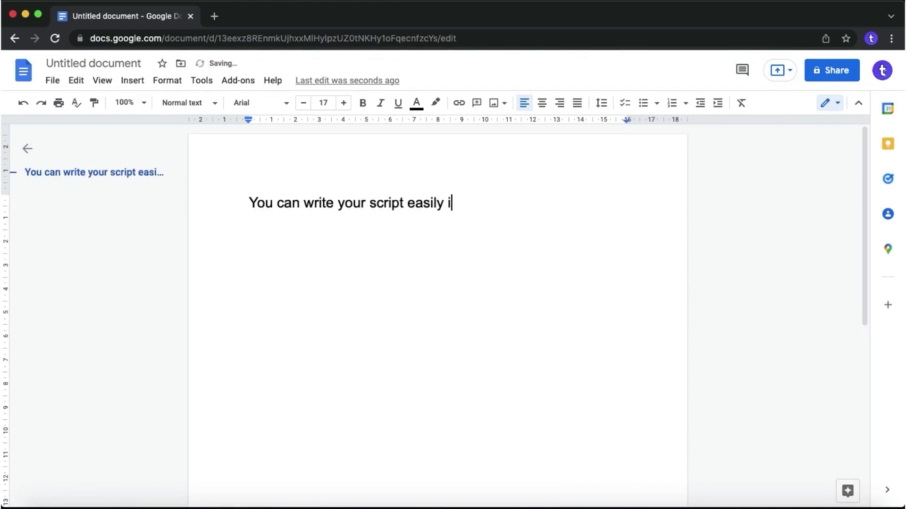
text(n here or you can use not)
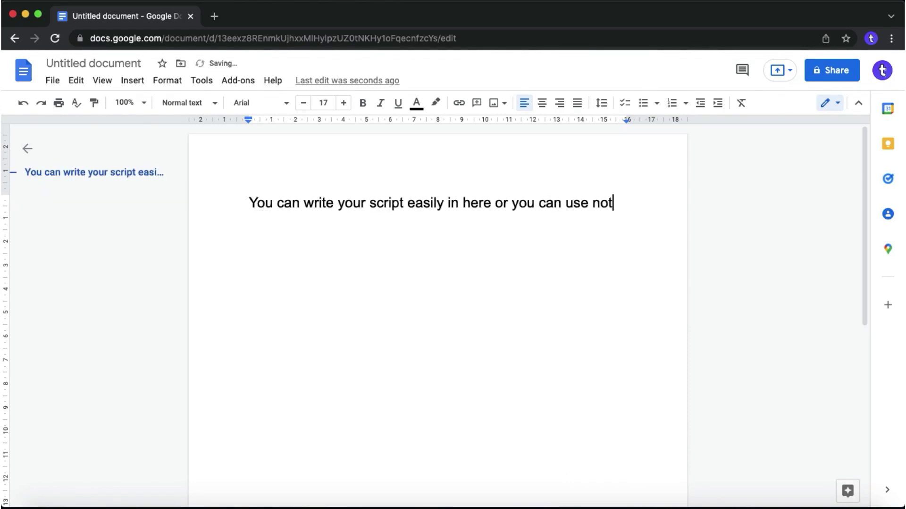
text(epad or any other software as w)
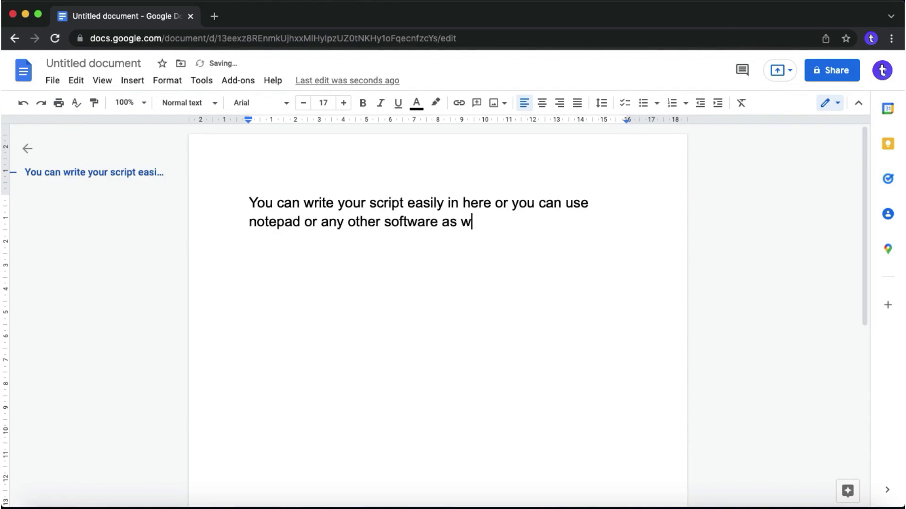
text(ell.)
click(465, 271)
click(450, 208)
click(490, 236)
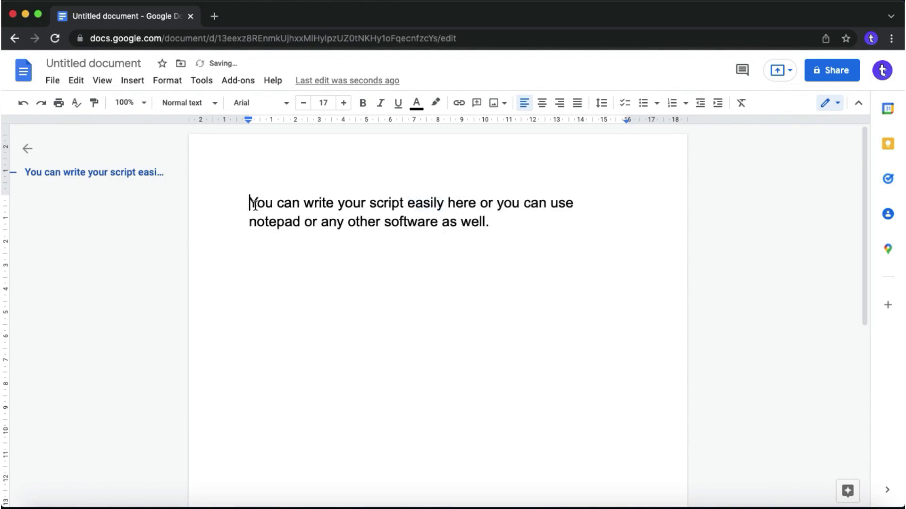
key(super+a)
key(super+shift+period)
click(354, 223)
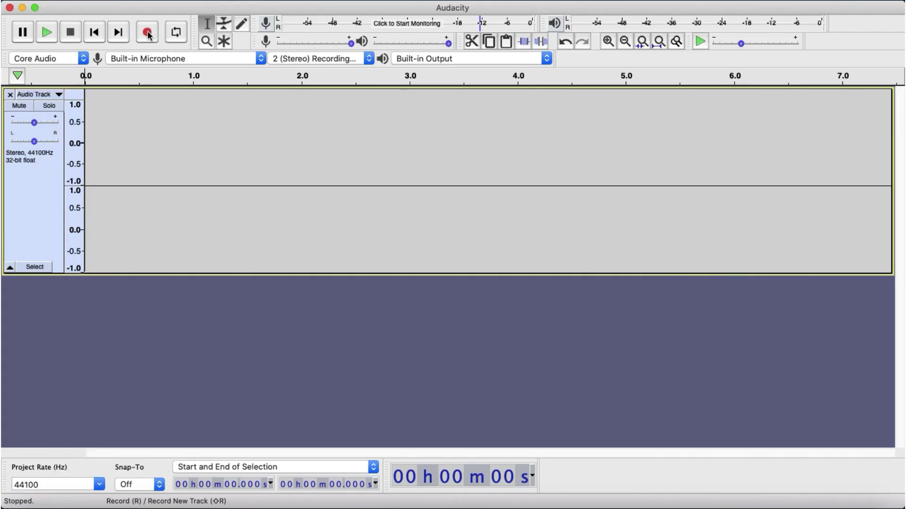
Record a fresh voiceover take of about 20 seconds into the empty track
click(148, 33)
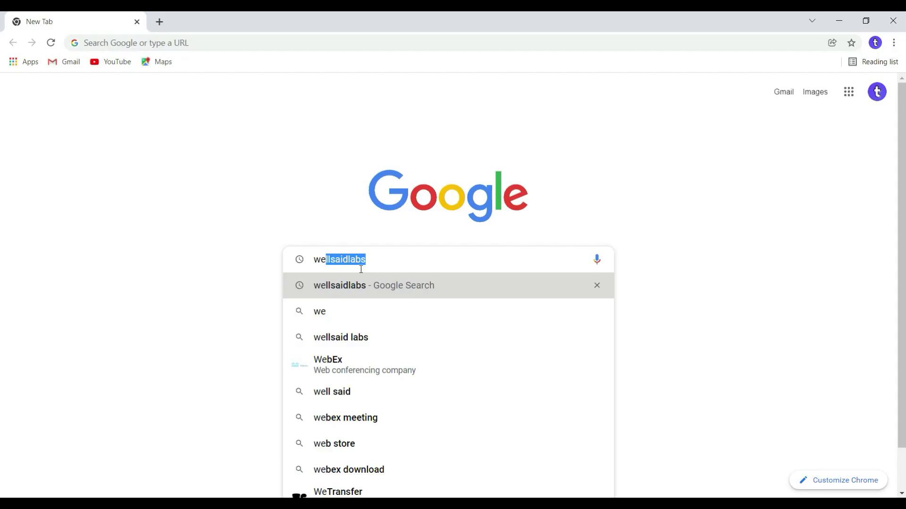
Search Google for 'wellsaidlabs' and open the WellSaid Labs homepage from the results
text(llsa)
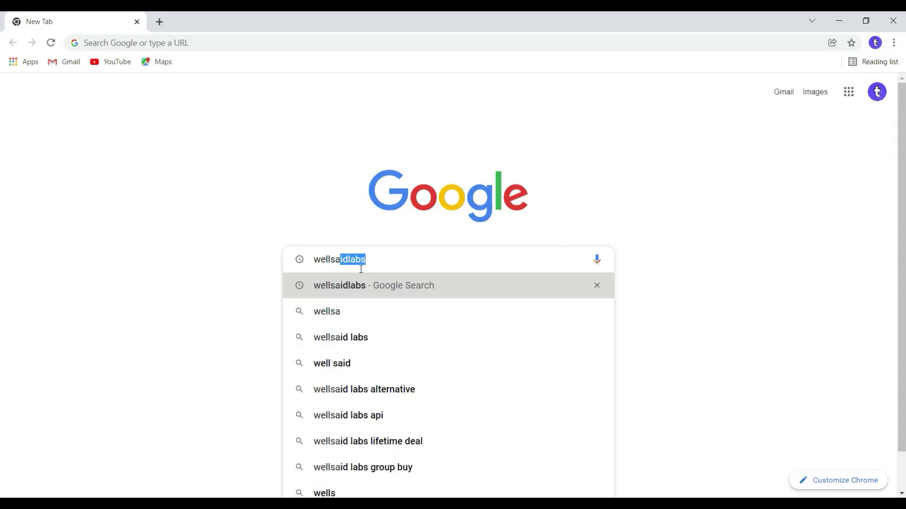
text(idlabs)
key(Return)
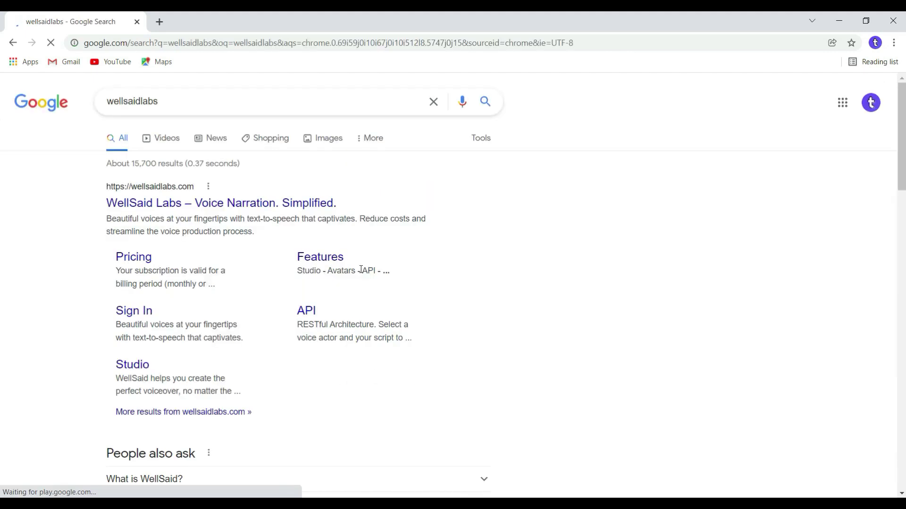
click(189, 204)
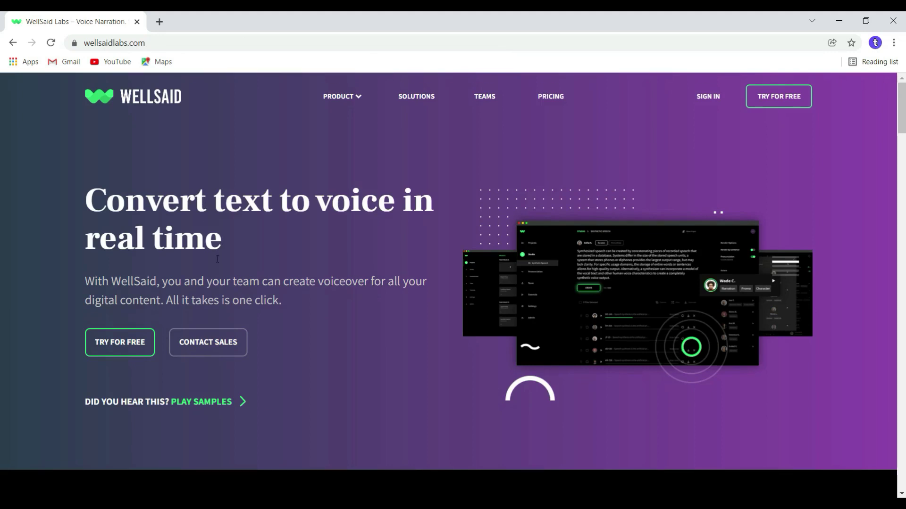
Sign up for the WellSaid Labs free trial and accept the user conduct terms
click(124, 347)
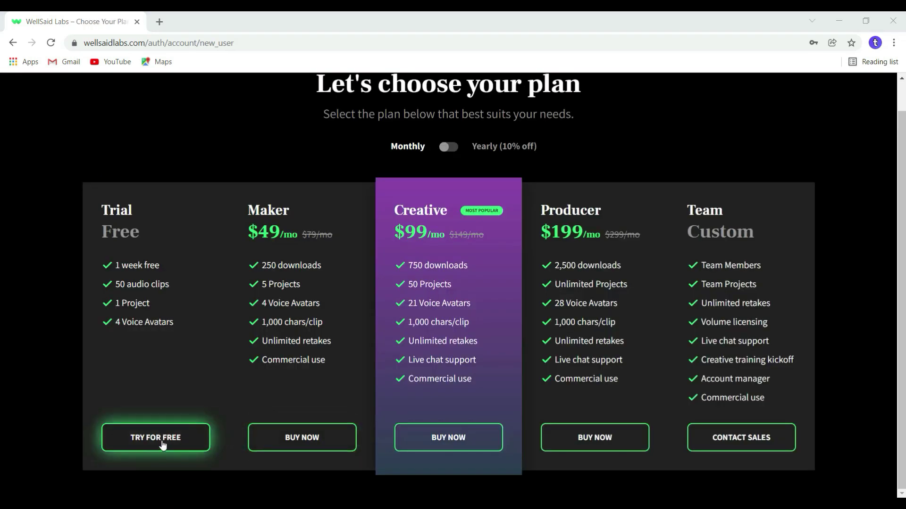
click(163, 443)
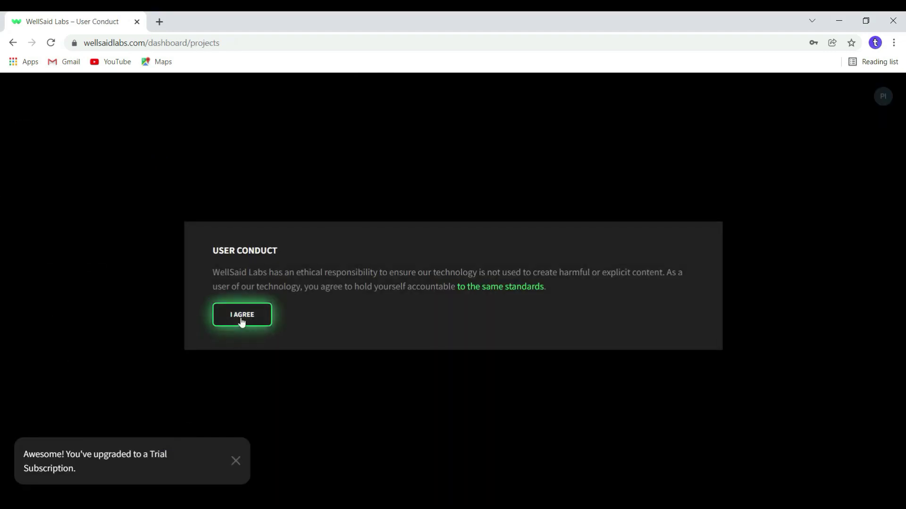
click(240, 319)
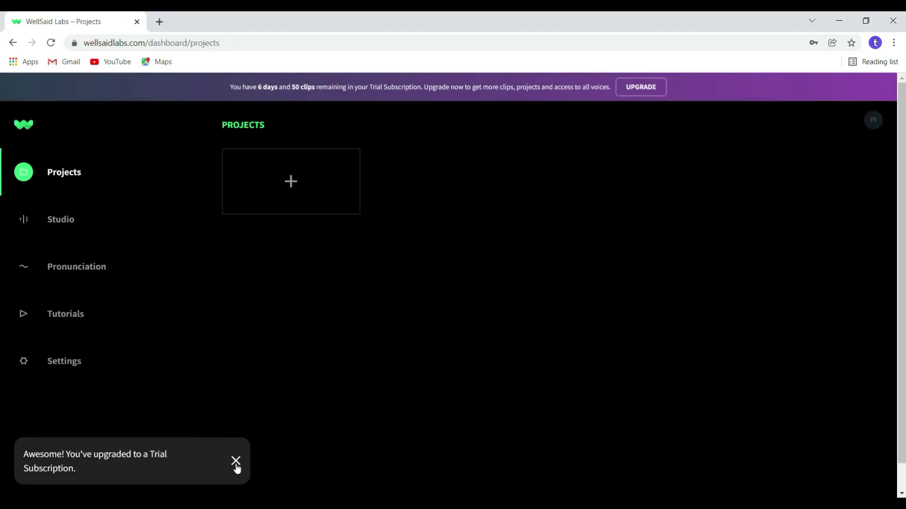
click(236, 462)
Create a project named 'demo project' and open it in the Studio
click(281, 212)
text(demo)
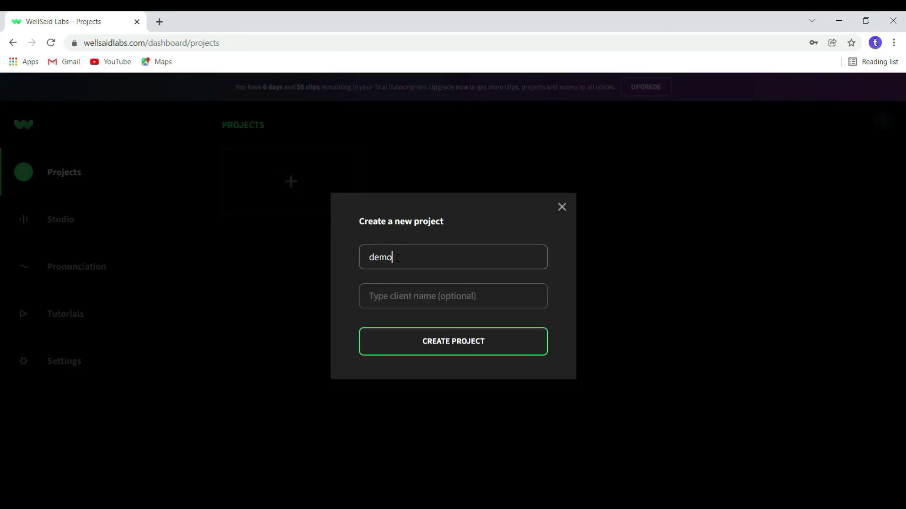
text( project)
click(434, 337)
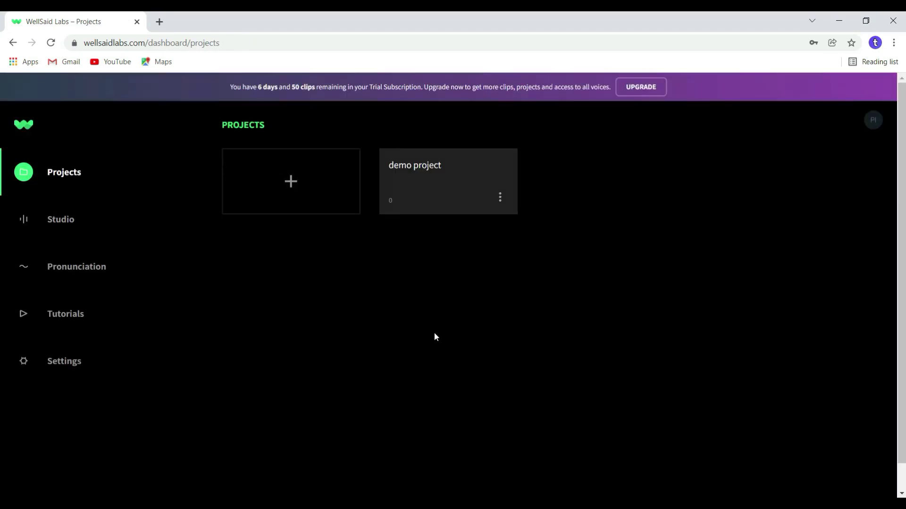
click(465, 201)
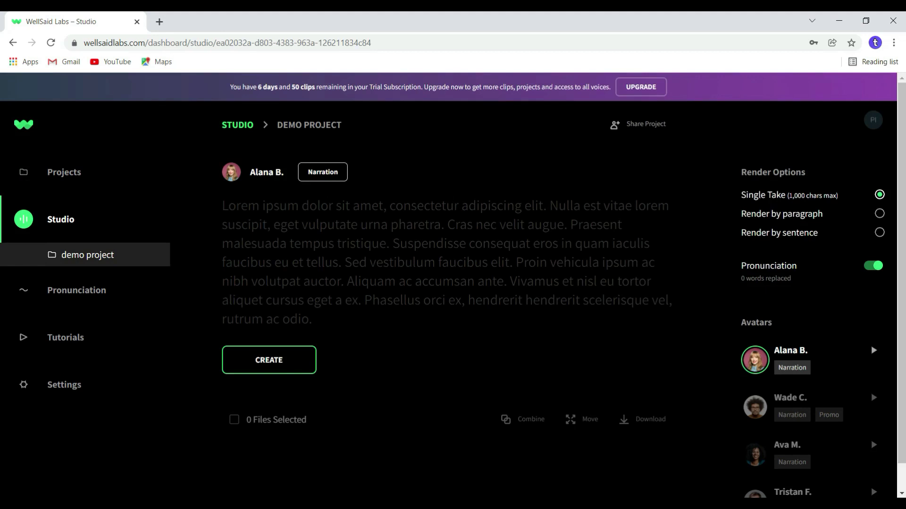
scroll(447, 260, down, 1)
scroll(447, 259, up, 1)
scroll(786, 358, down, 2)
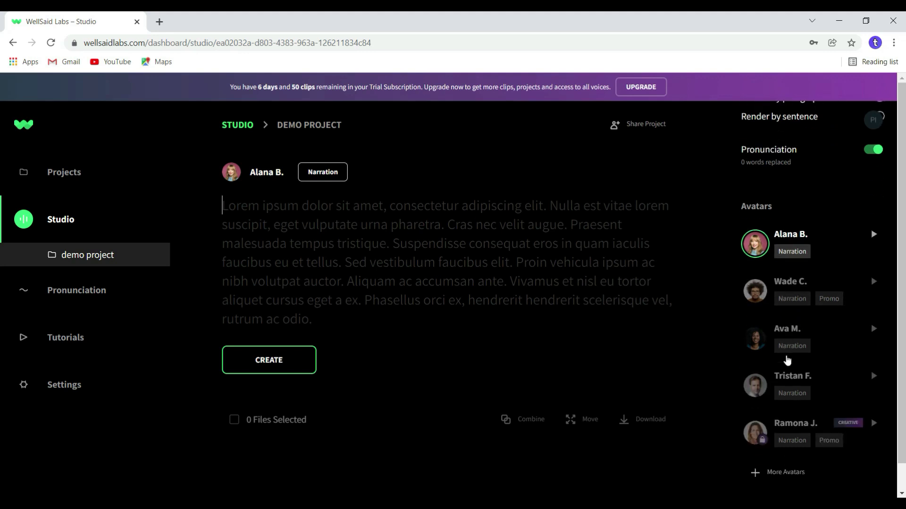
scroll(787, 360, up, 1)
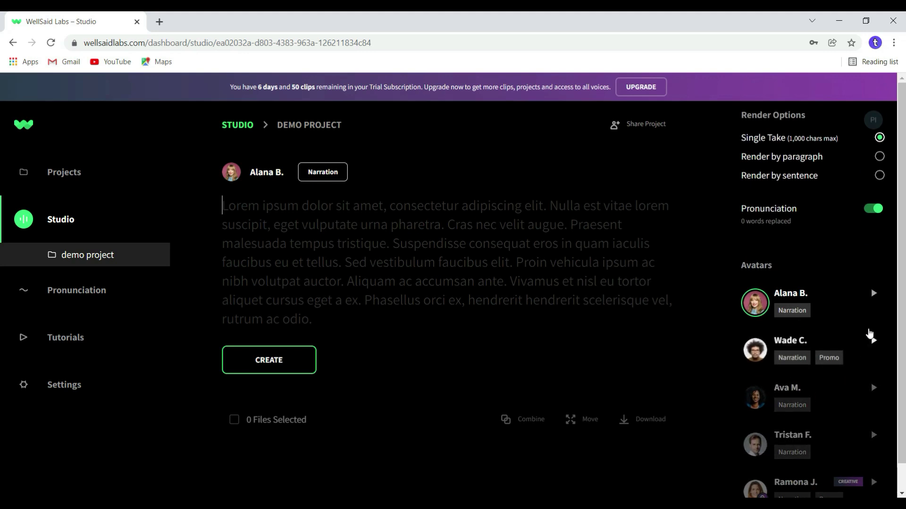
click(875, 294)
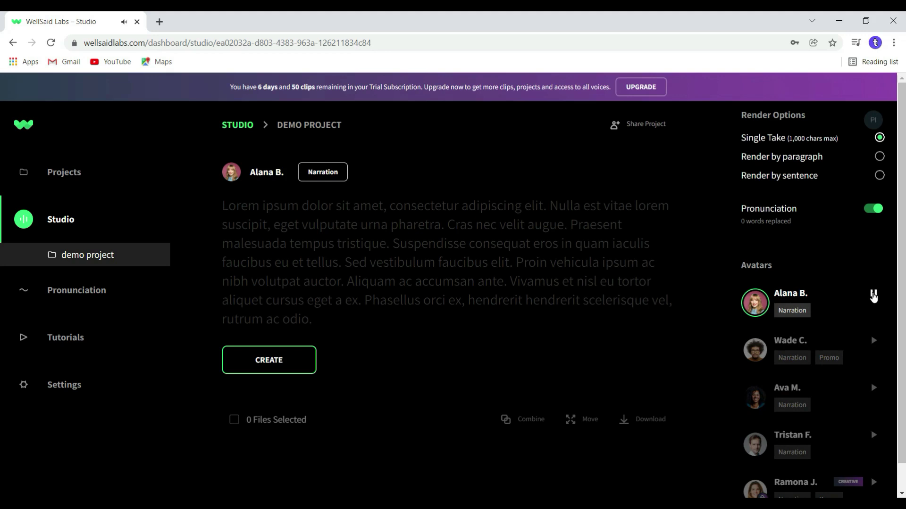
click(874, 295)
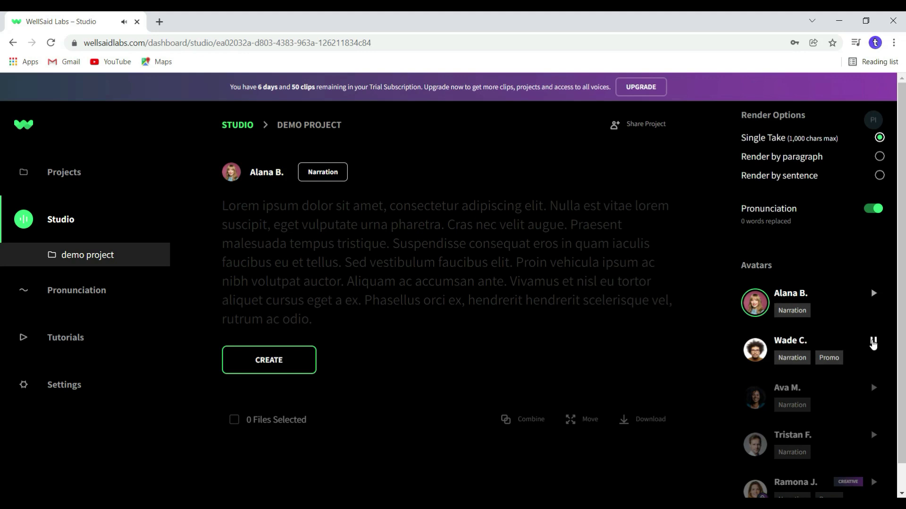
right_click(873, 344)
key(Escape)
click(873, 344)
click(872, 393)
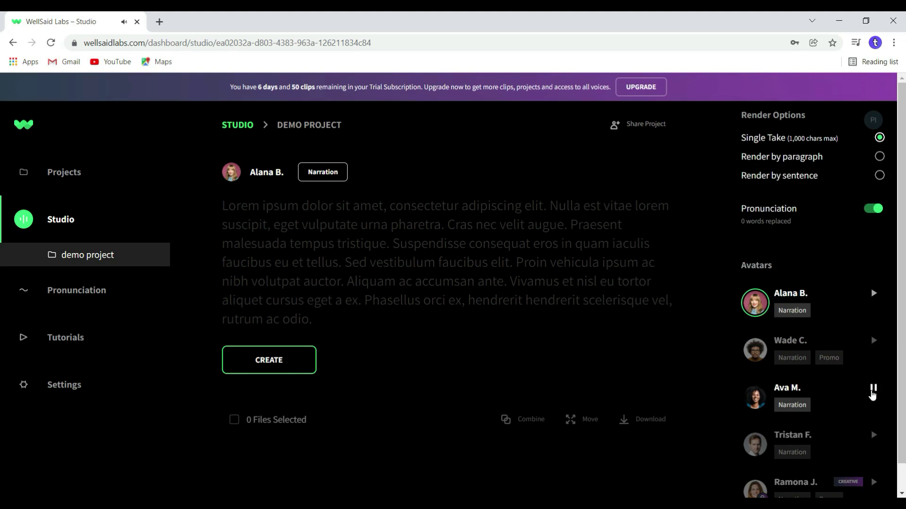
click(874, 435)
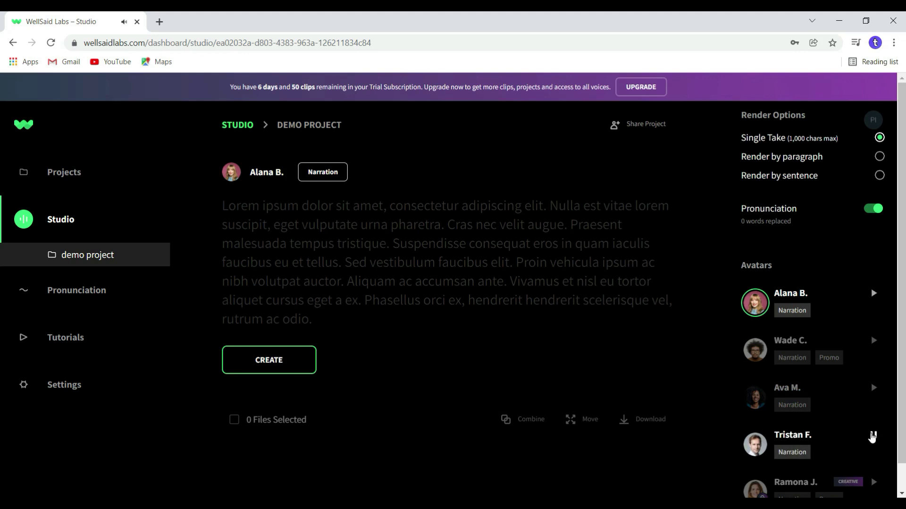
click(872, 436)
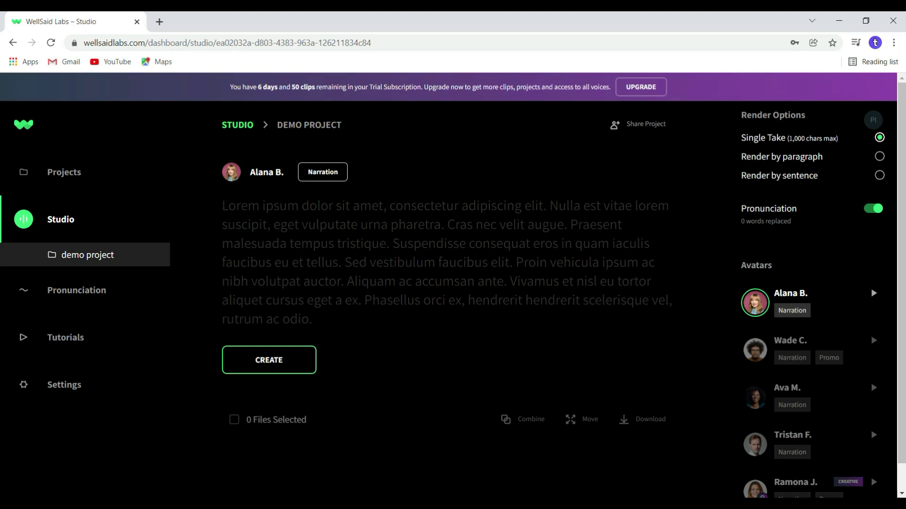
click(231, 210)
right_click(233, 212)
Paste the script, render it as clip AB-2 in Alana B.'s voice, play it and download the MP3
click(259, 304)
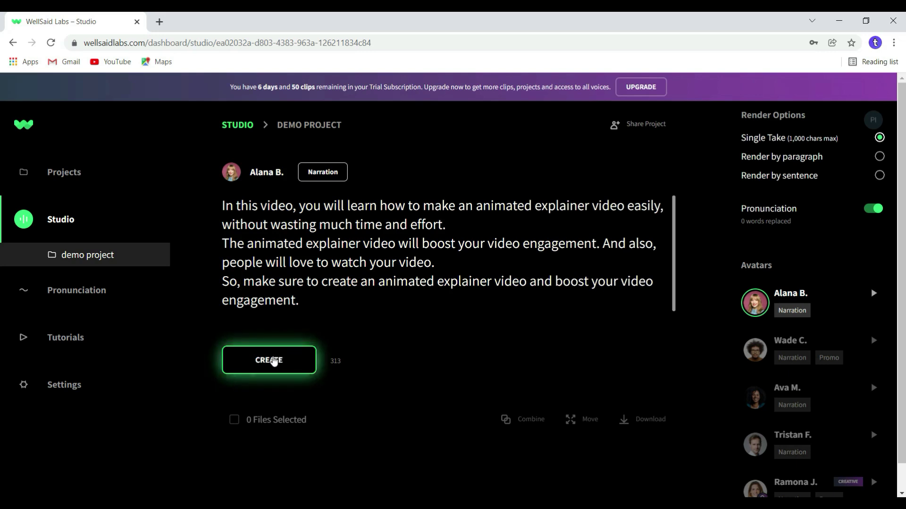
click(274, 361)
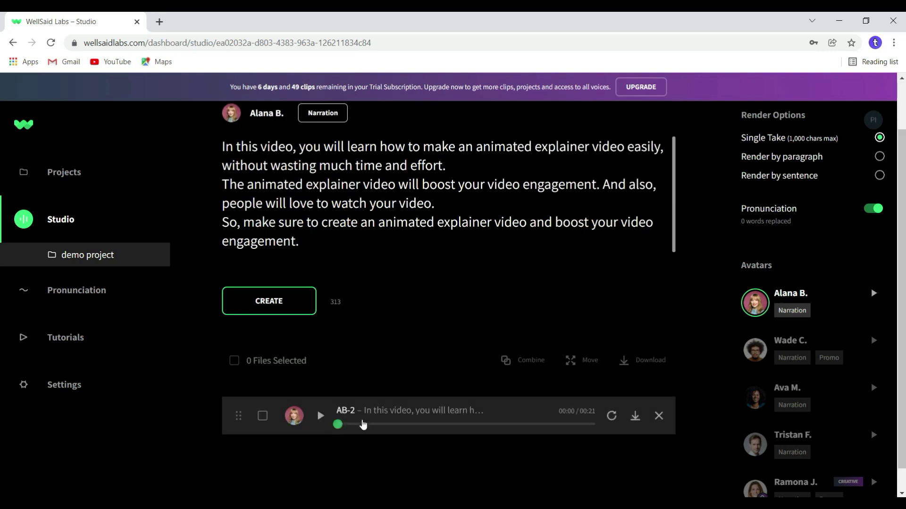
click(321, 417)
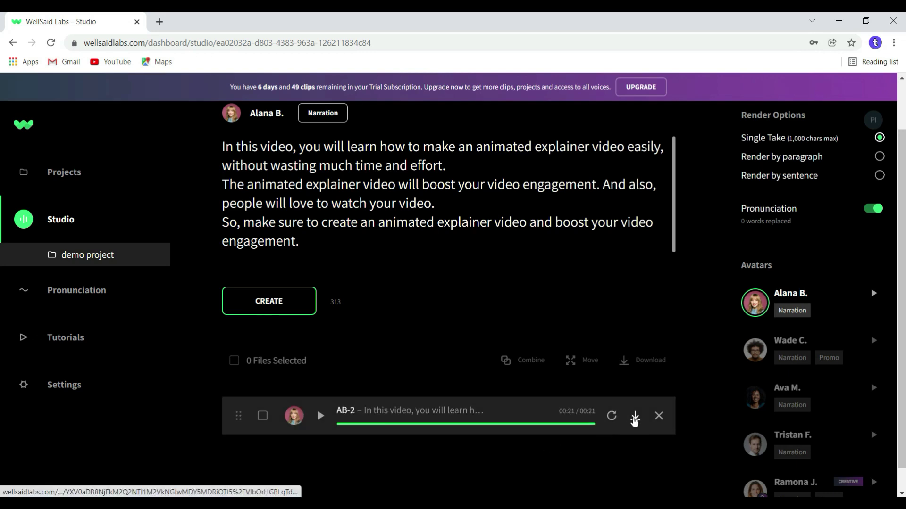
click(635, 417)
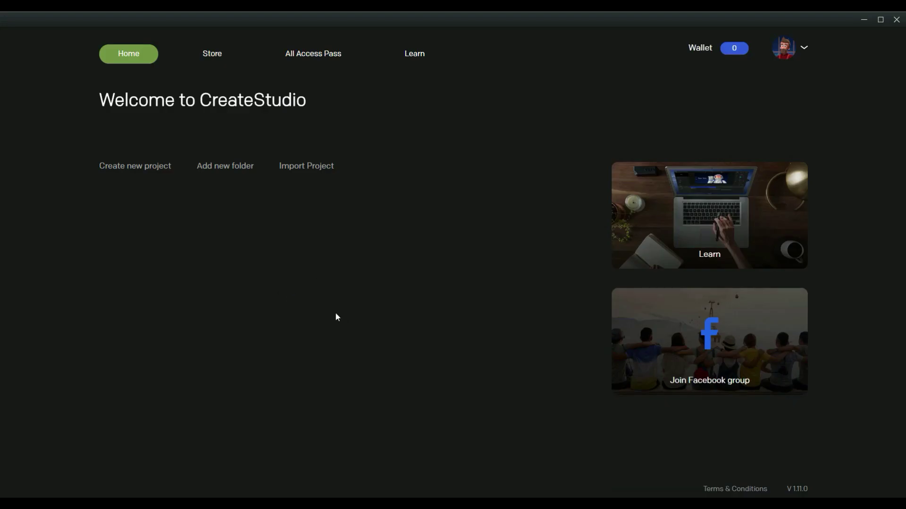
Create a 1920×1080 project named 'demo video' with a white (#FFFFFF) background
click(144, 166)
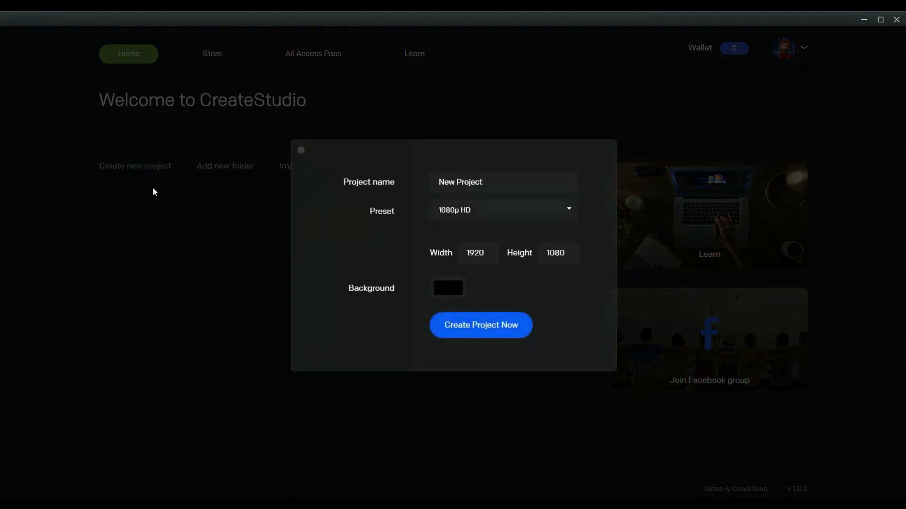
drag(503, 180, 400, 165)
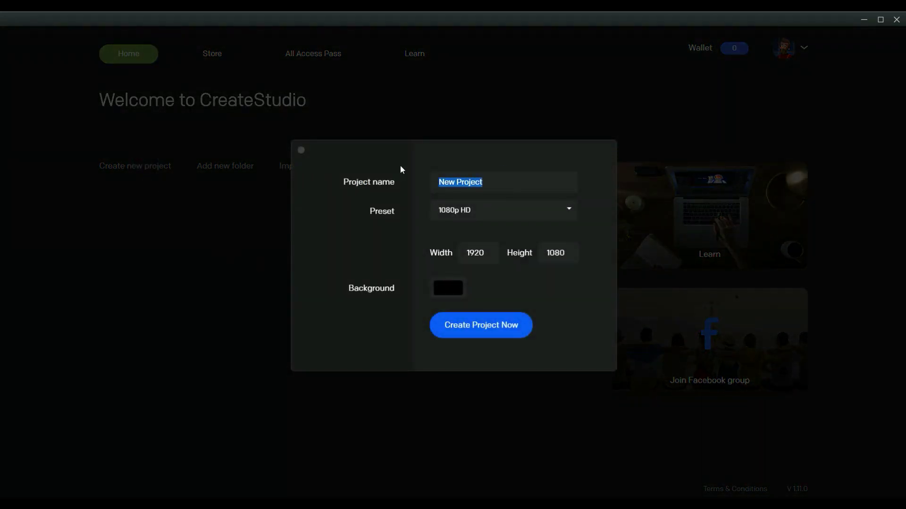
key(BackSpace)
text(demo video)
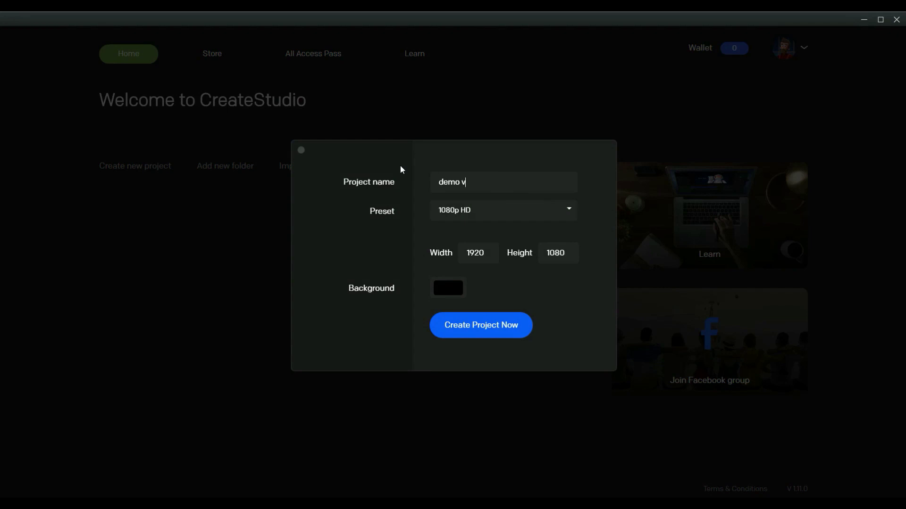
click(448, 288)
click(447, 193)
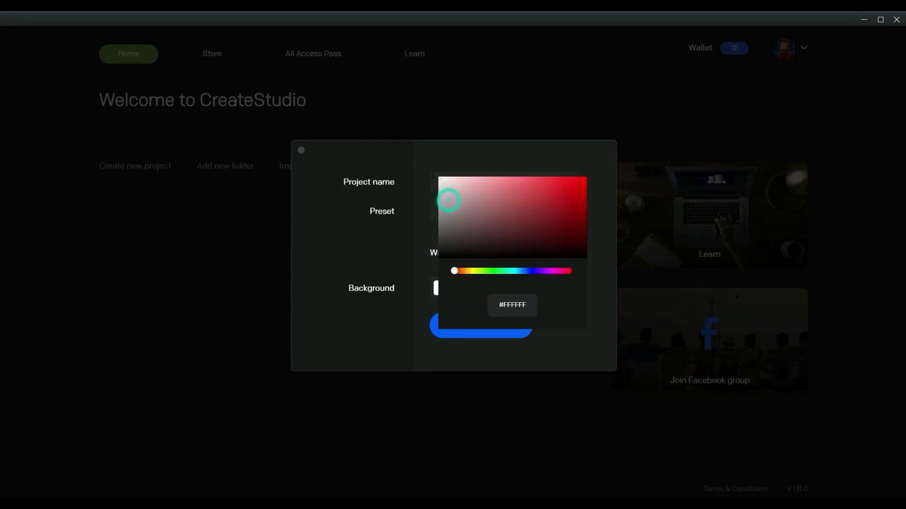
click(407, 267)
click(488, 328)
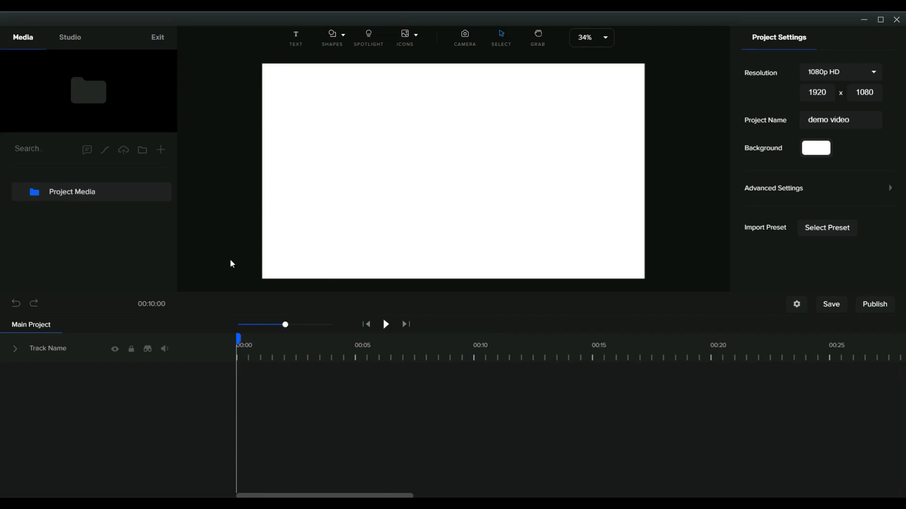
Import AB-2 from Downloads into Project Media and place it on the timeline
click(160, 151)
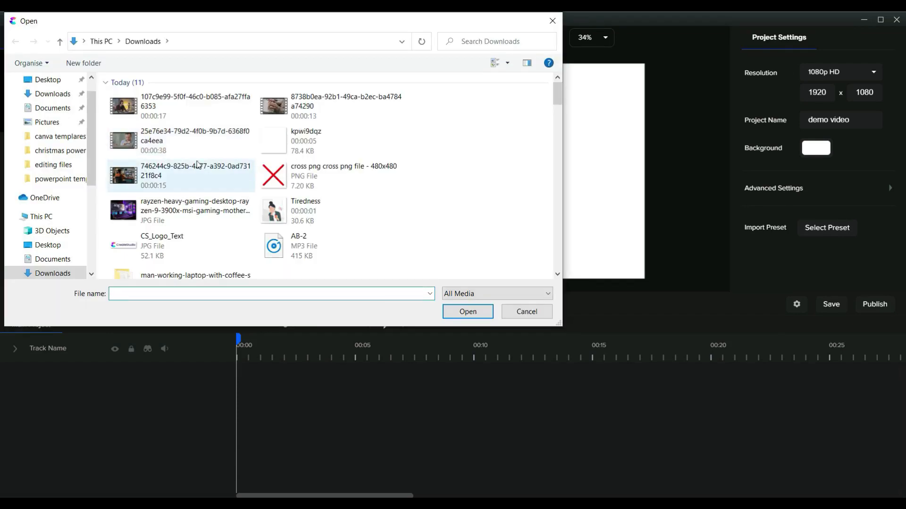
scroll(194, 165, down, 3)
click(301, 99)
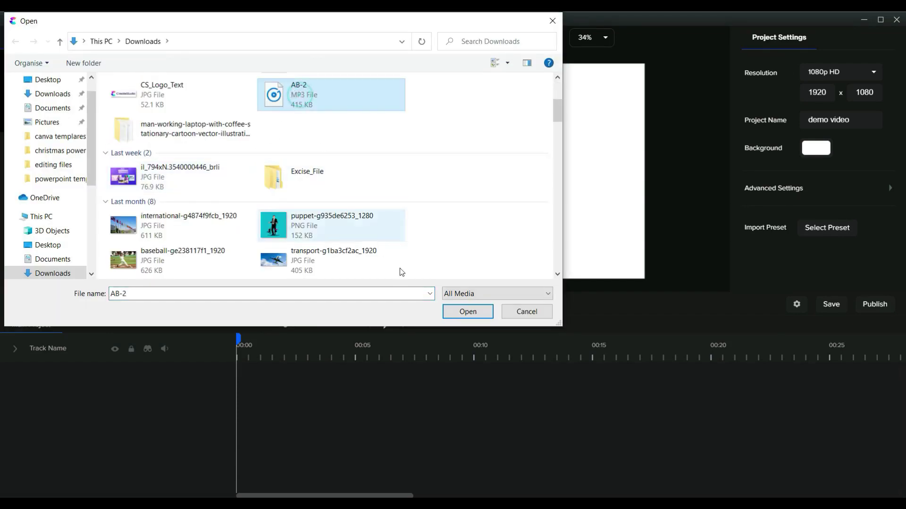
click(465, 311)
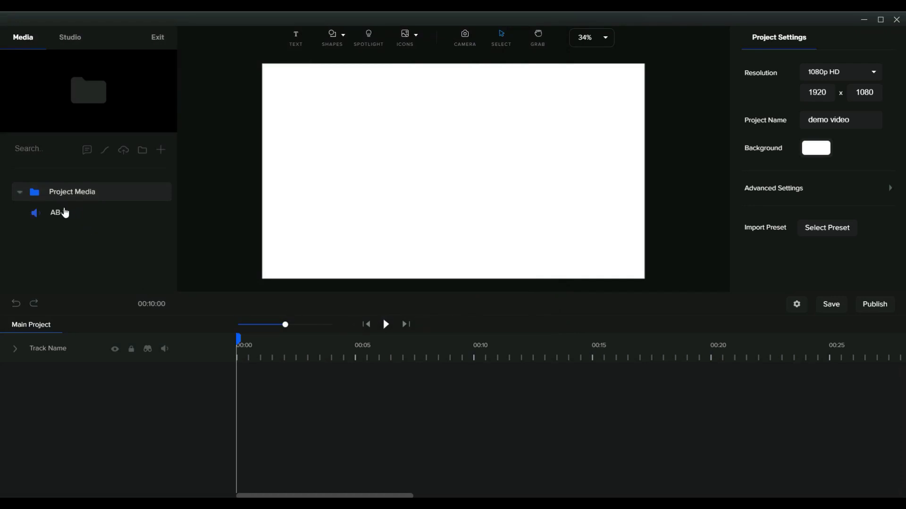
drag(64, 210, 456, 249)
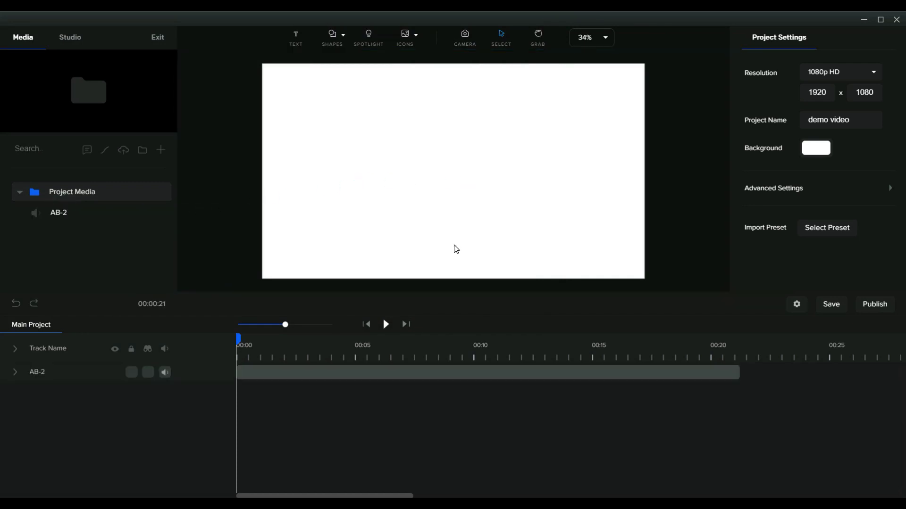
Expand the AB-2 track, test-trim both clip edges, and restore it to start at 0:00
click(350, 372)
click(298, 389)
click(12, 372)
click(735, 373)
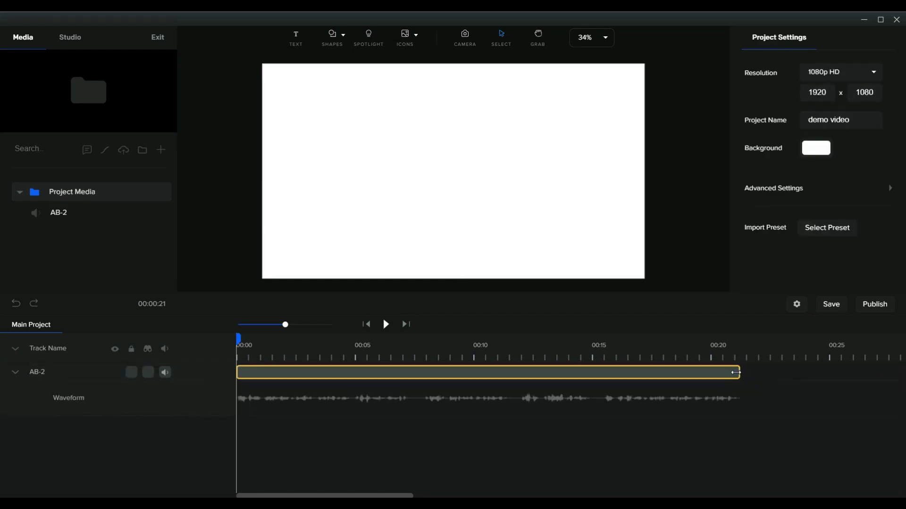
drag(695, 372, 680, 385)
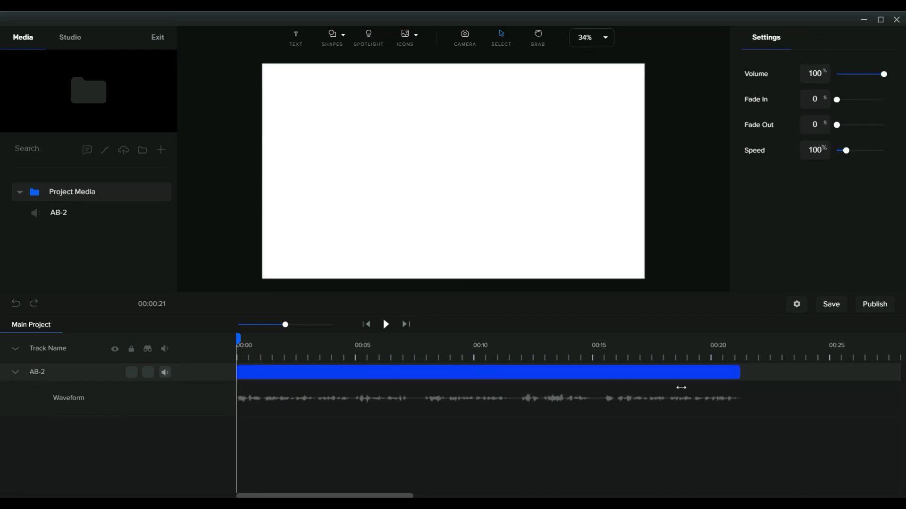
drag(242, 373, 223, 382)
scroll(215, 395, up, 3)
click(15, 372)
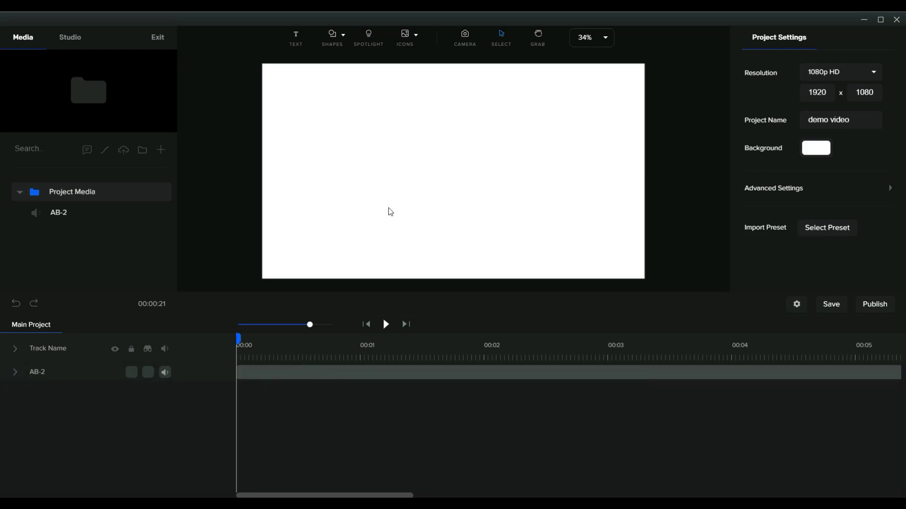
Add a black 'In this Video' title, scaled to 143 and centred on the canvas
click(296, 37)
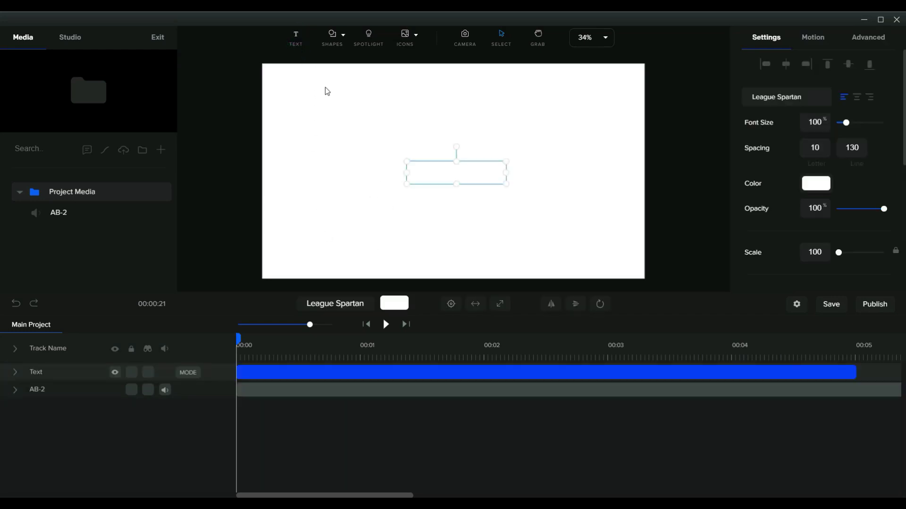
click(816, 185)
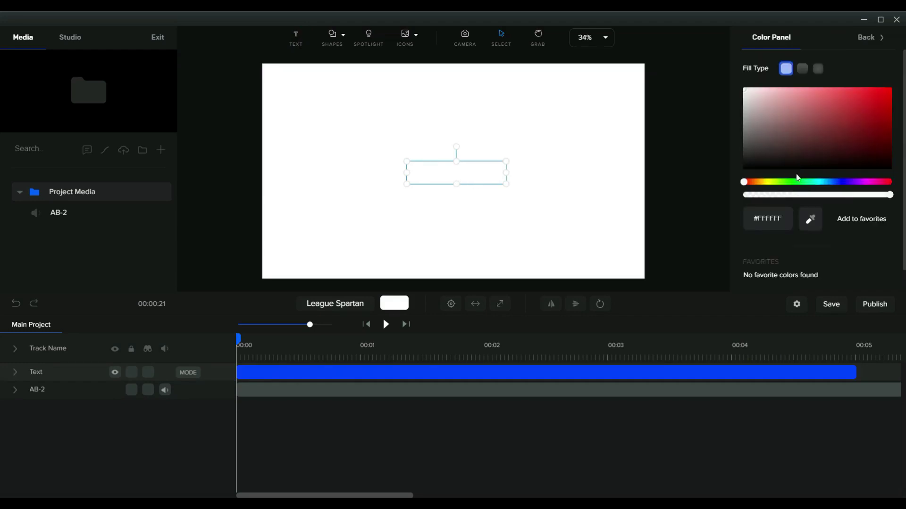
click(744, 168)
double_click(484, 178)
text(In)
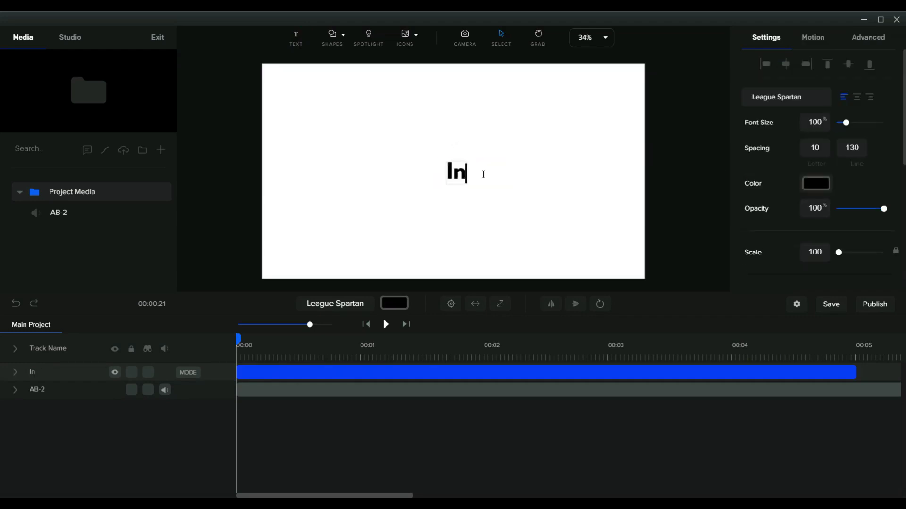
text( this Video)
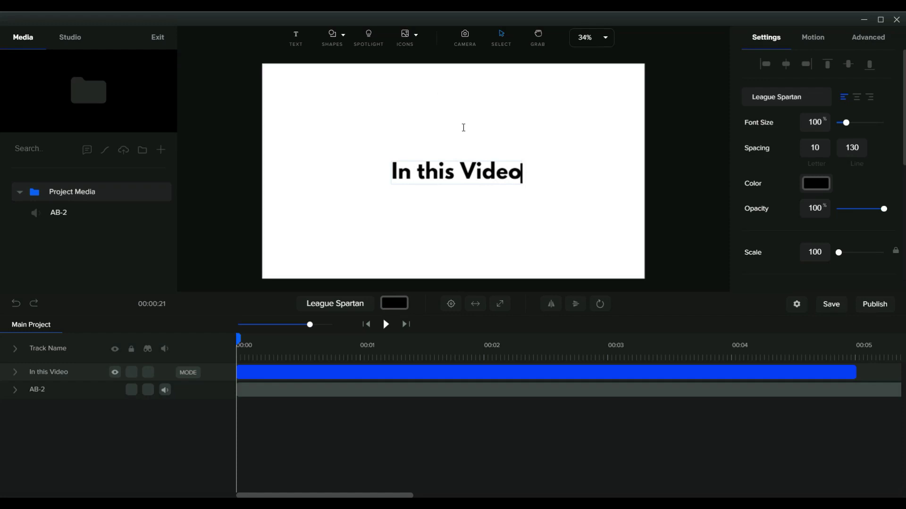
drag(514, 174, 548, 184)
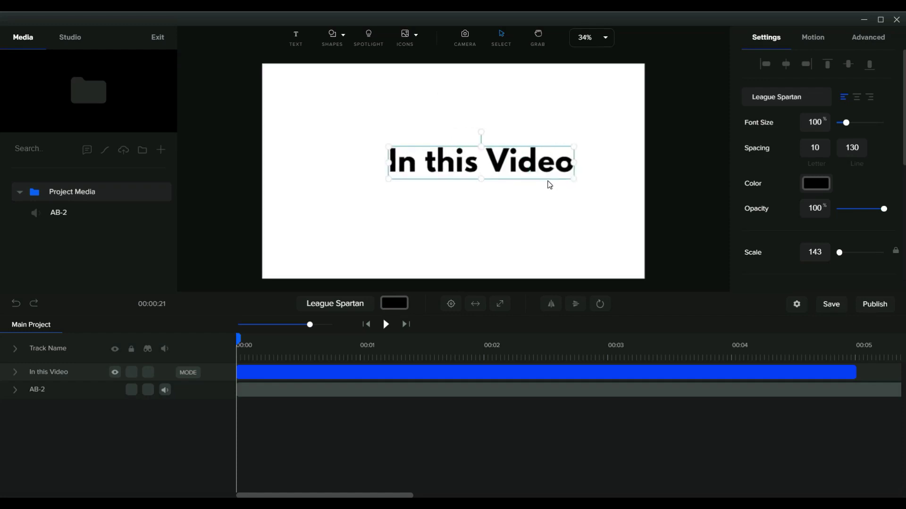
click(452, 305)
Shorten the title clip on the timeline to about 1.4 seconds
click(397, 369)
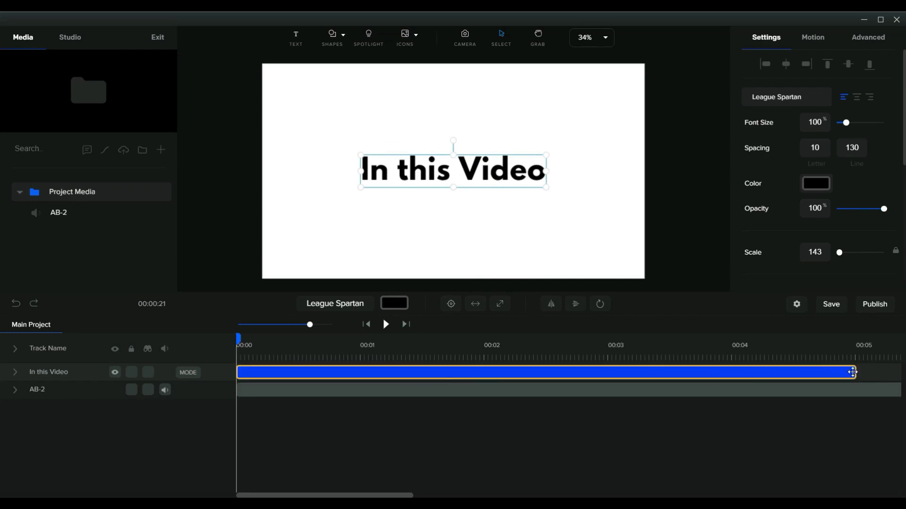
drag(842, 372, 405, 376)
click(15, 389)
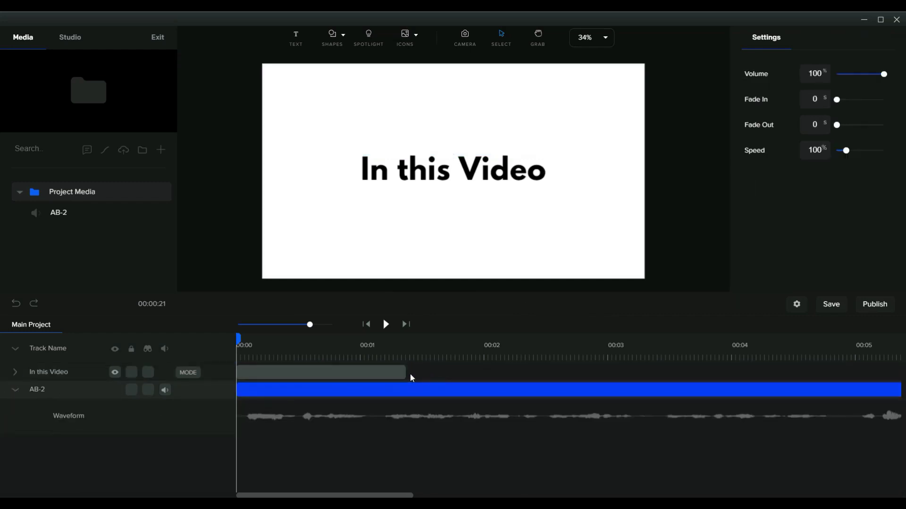
Adjust the 'In this Video' clip's end to about 00:01.5 and preview the playback
click(406, 371)
drag(387, 372, 378, 374)
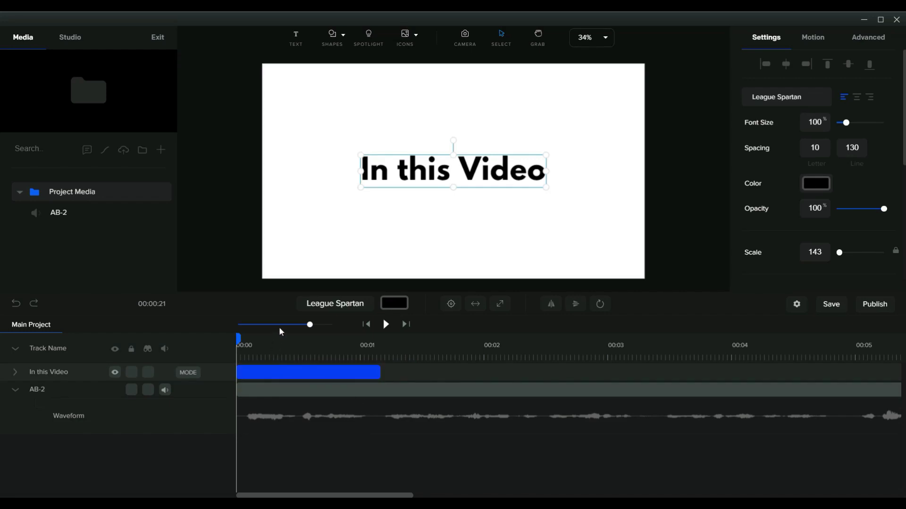
key(space)
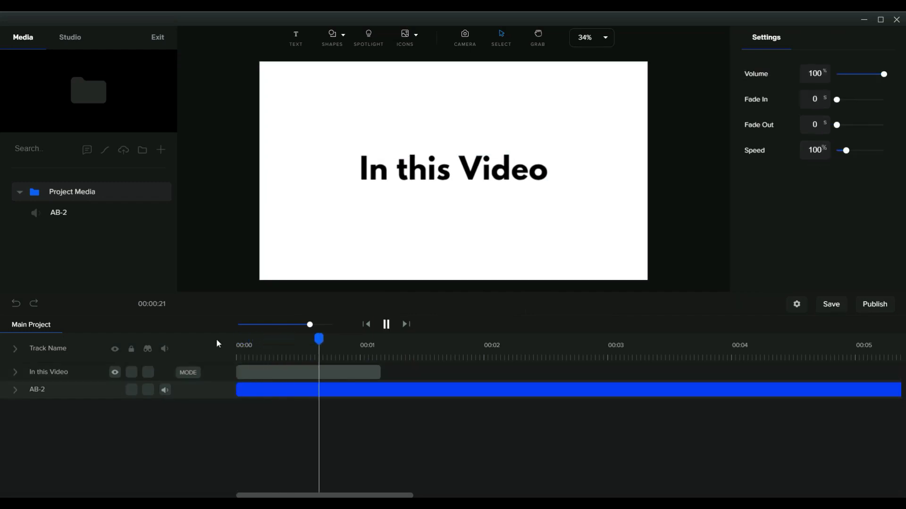
key(space)
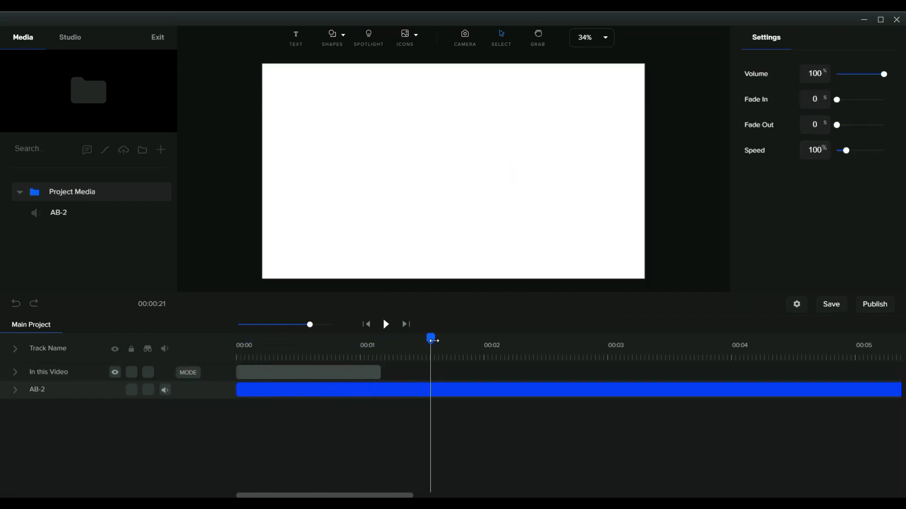
drag(383, 375, 427, 375)
click(386, 324)
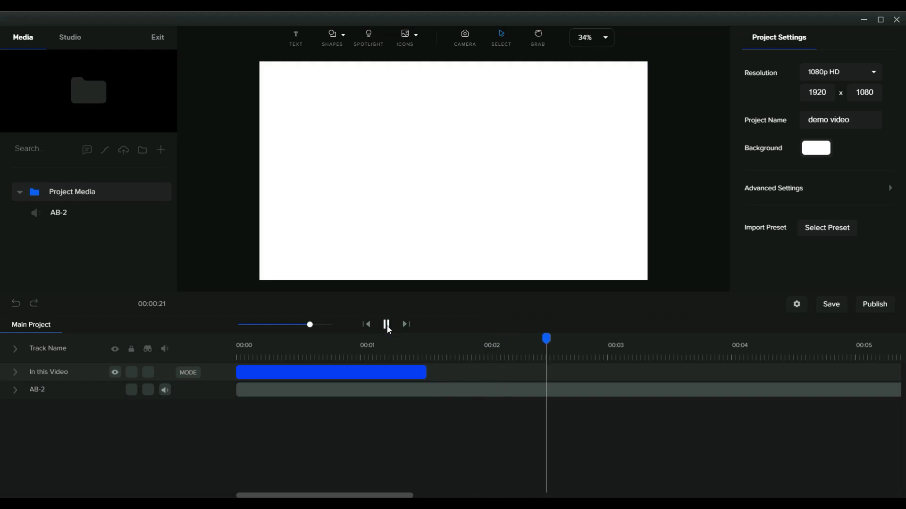
key(h)
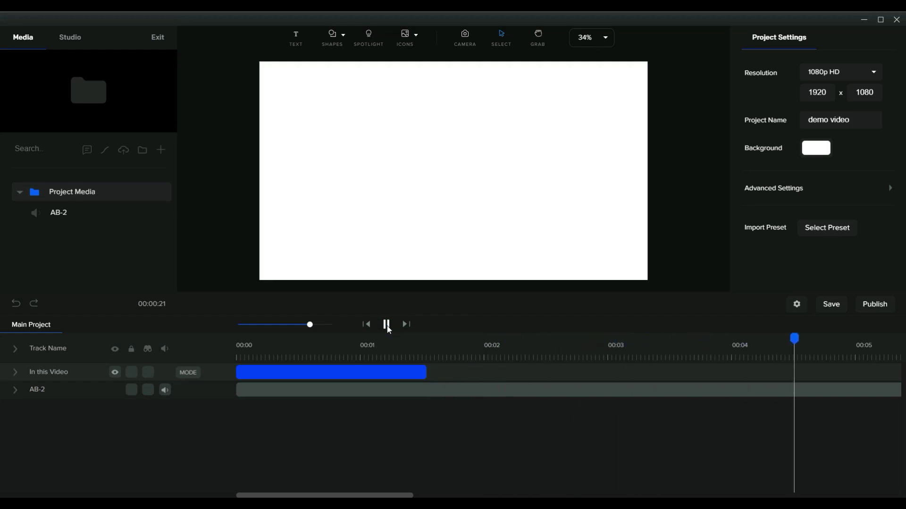
click(387, 325)
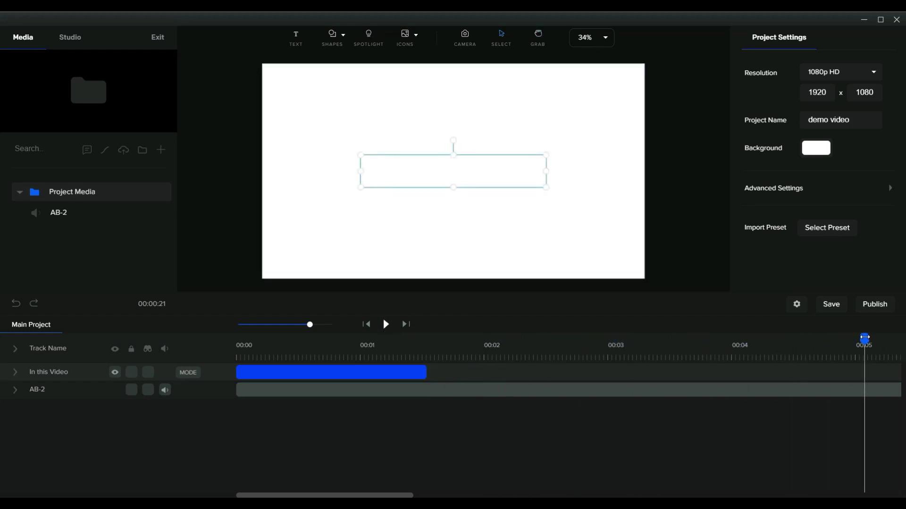
At 00:01.5, add a text layer reading 'How to Make Animated Explainer Video Easily'
drag(865, 338, 434, 366)
click(296, 37)
text(Ho)
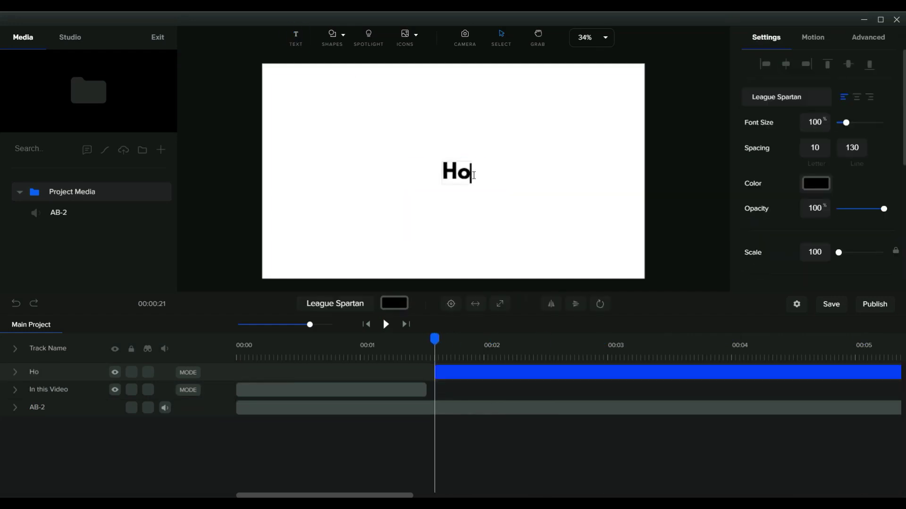
text(w to Make Animated Ex)
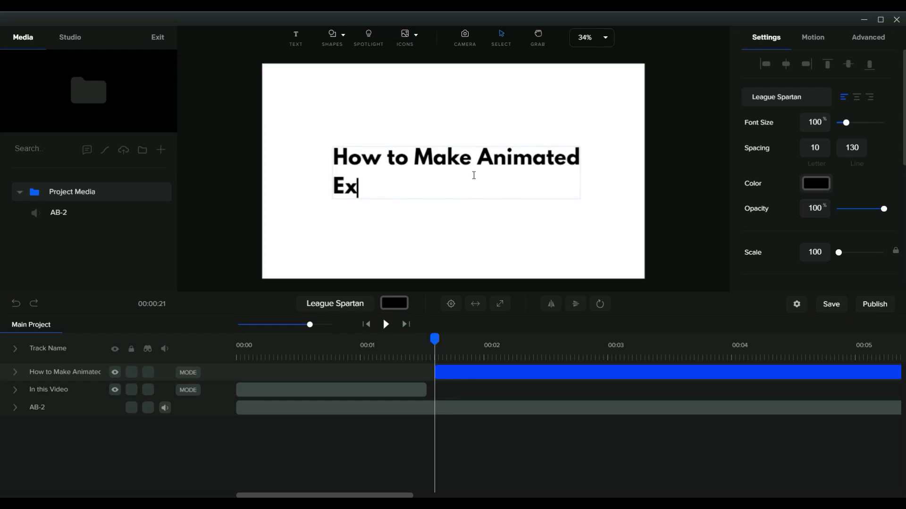
text(plainer Video Easily)
key(Escape)
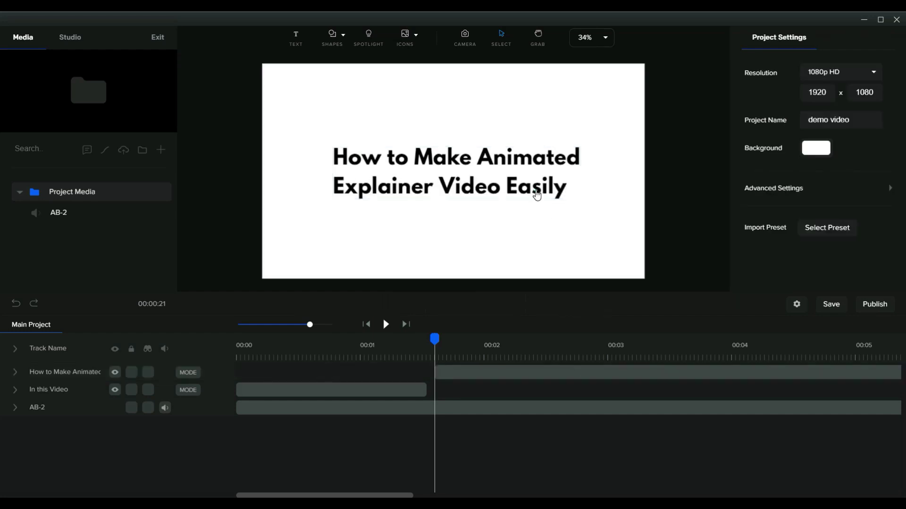
Move the new title to the top of the canvas and resize it
click(537, 195)
drag(546, 192, 529, 120)
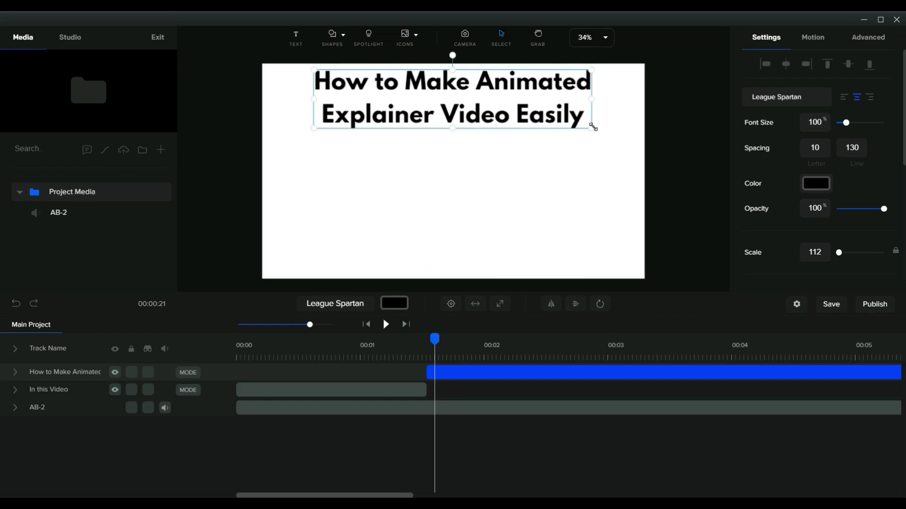
drag(593, 126, 530, 107)
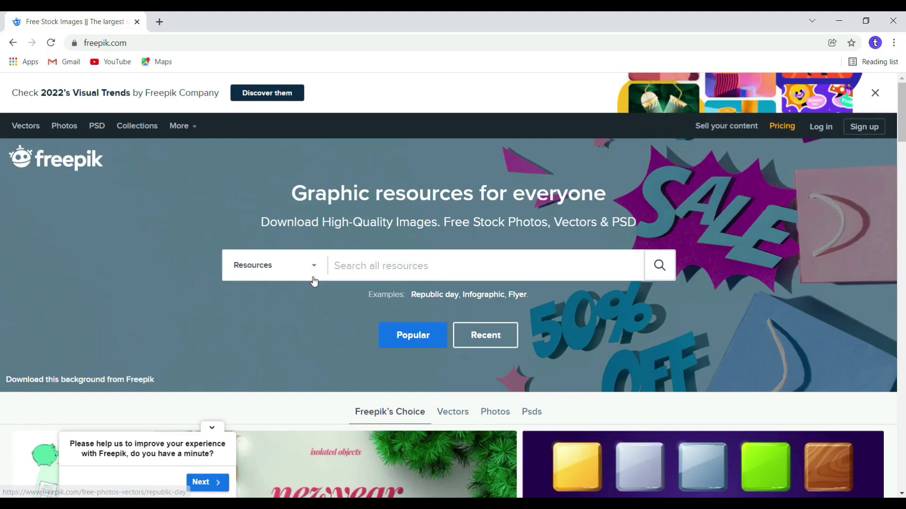
click(313, 281)
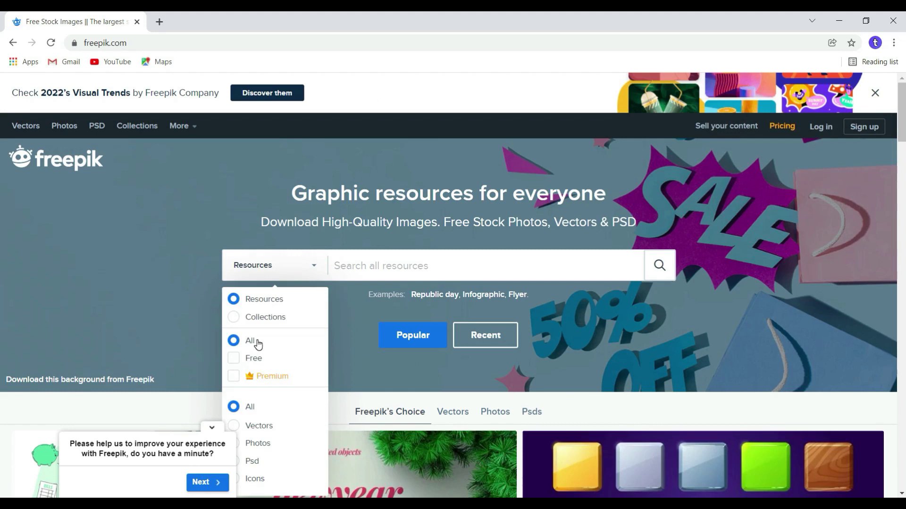
Search Freepik vectors for 'explainer'
click(250, 425)
click(341, 266)
text(explainer)
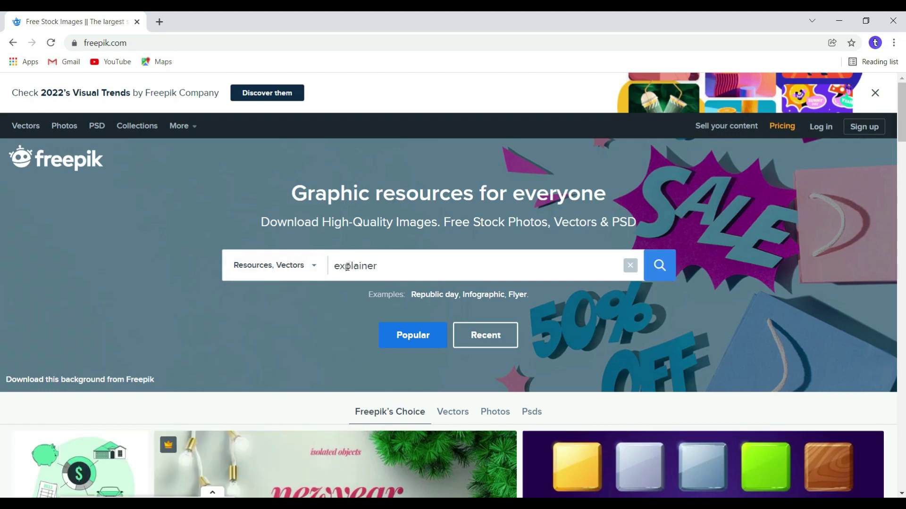
key(Return)
scroll(183, 261, down, 10)
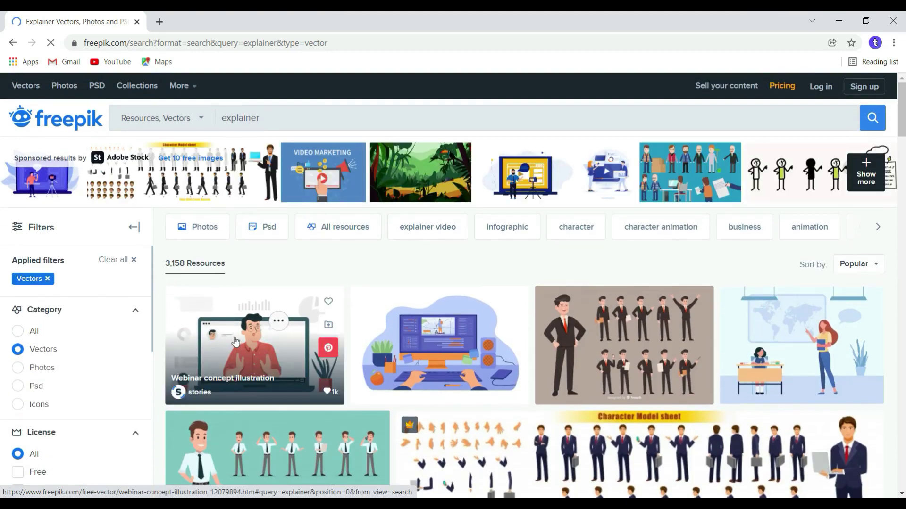
Save the Webinar concept illustration image as a JPEG to Downloads
click(235, 341)
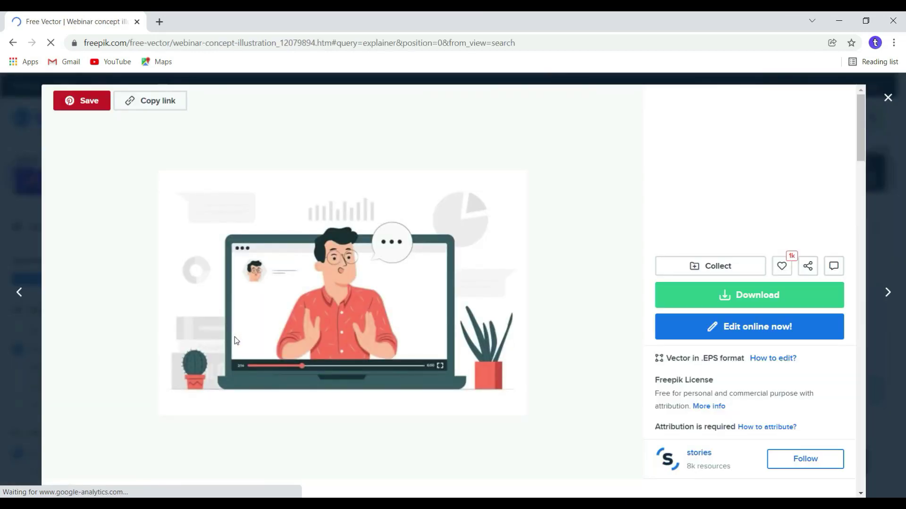
right_click(369, 291)
click(377, 312)
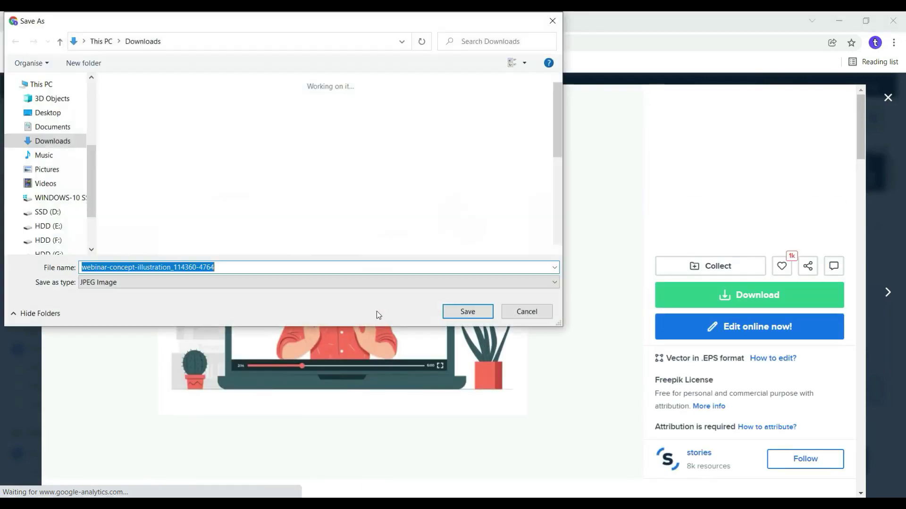
key(Return)
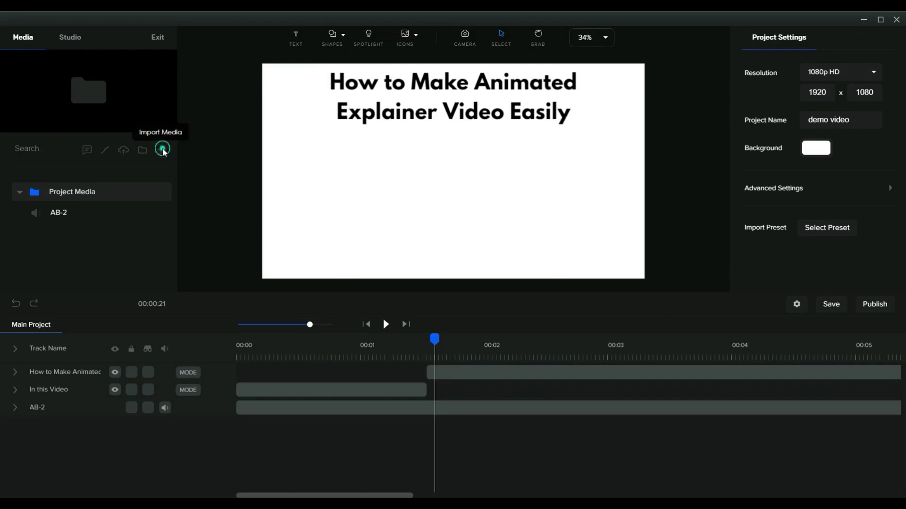
Import the downloaded webinar illustration into Project Media
click(163, 150)
click(189, 106)
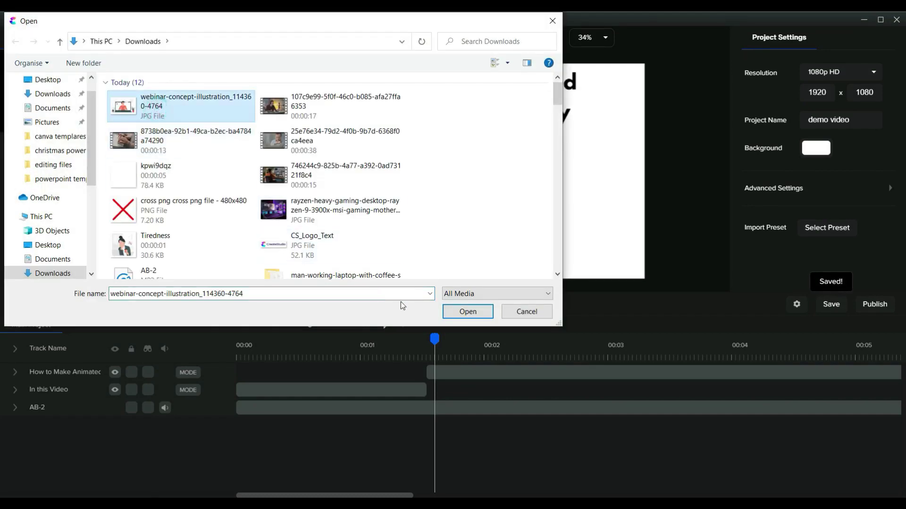
click(474, 313)
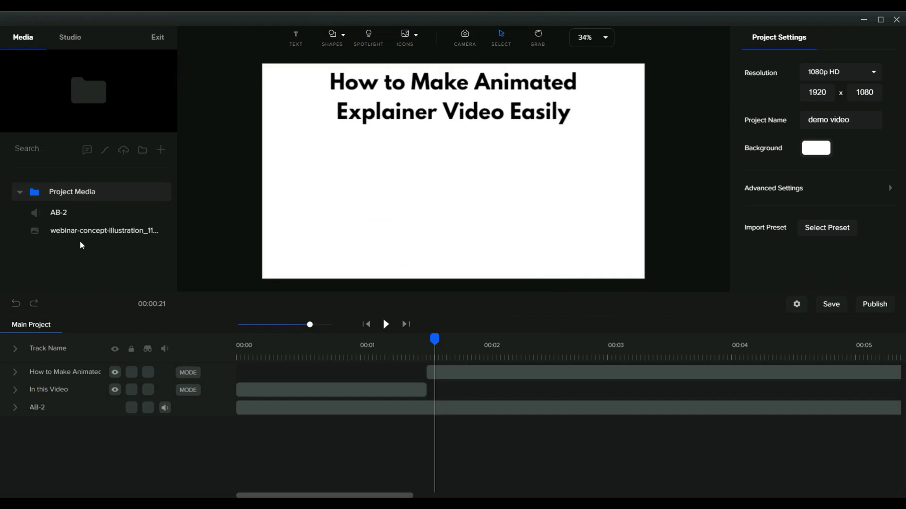
Place the webinar illustration on the canvas below the title and enlarge it
drag(33, 230, 426, 191)
drag(438, 226, 418, 250)
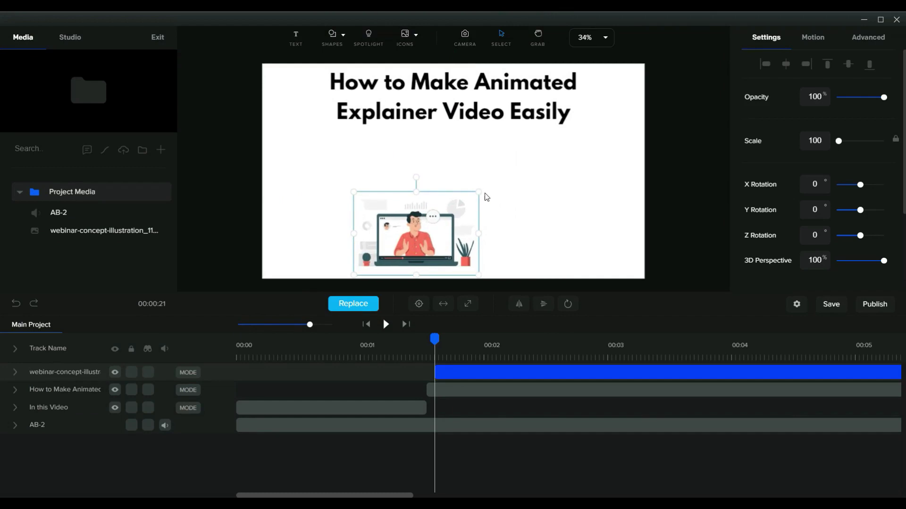
drag(479, 191, 597, 150)
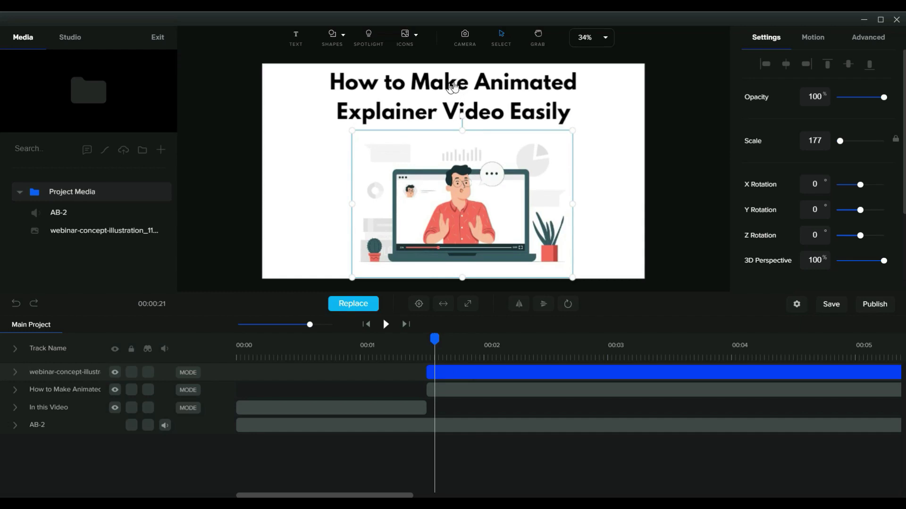
click(441, 387)
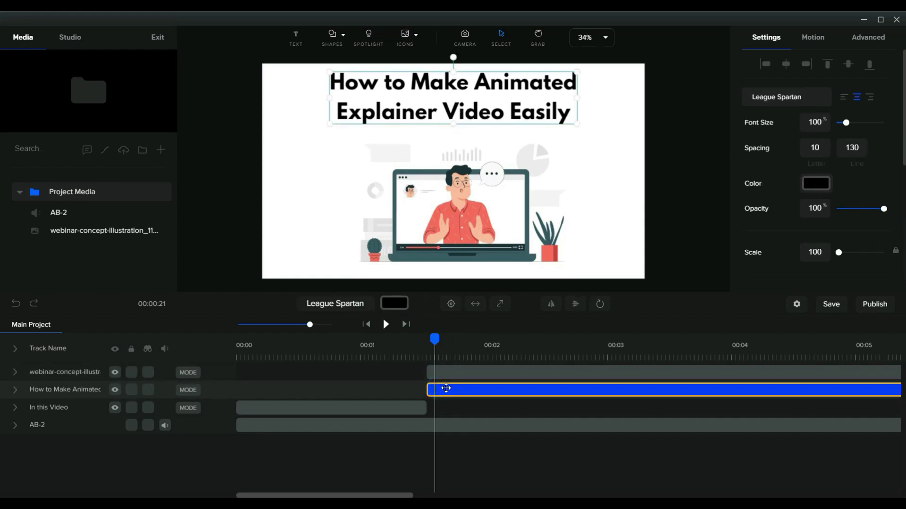
Give the second title a Slide Bottom entrance animation and preview it
click(818, 46)
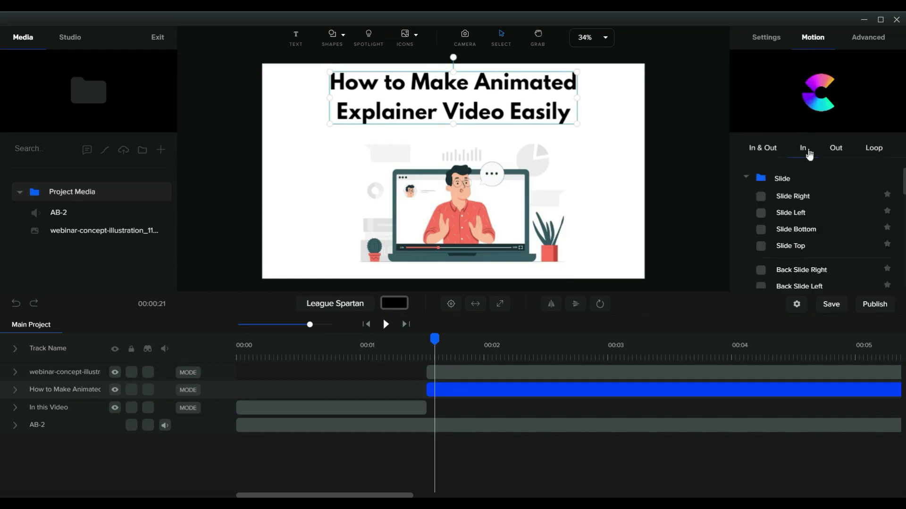
scroll(770, 183, down, 5)
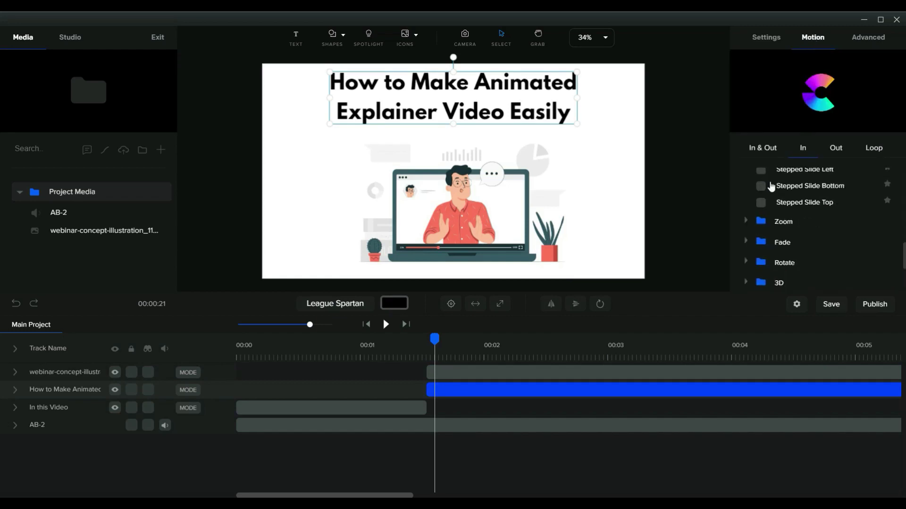
scroll(772, 186, up, 5)
click(760, 196)
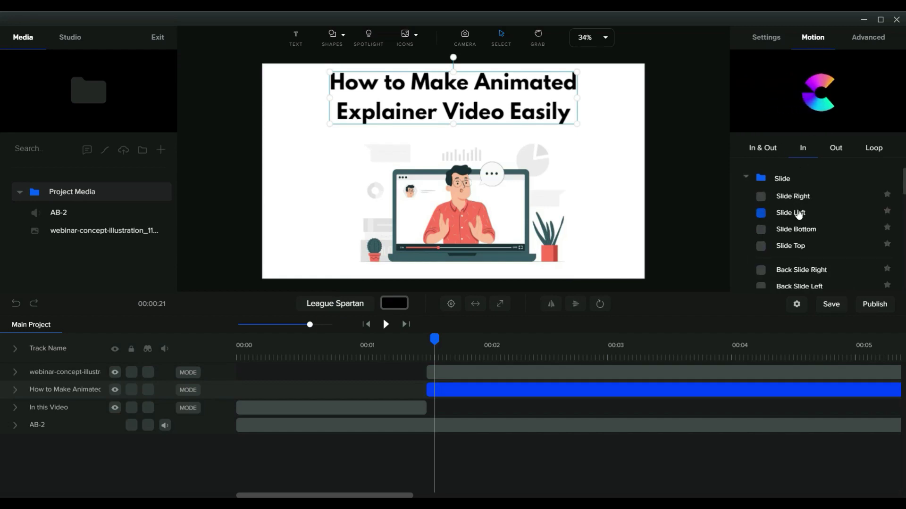
click(797, 228)
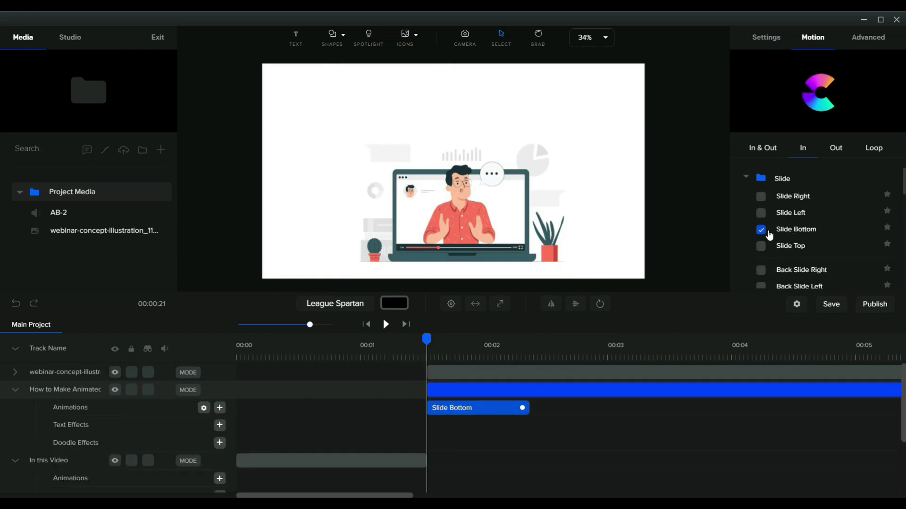
scroll(555, 354, down, 4)
key(space)
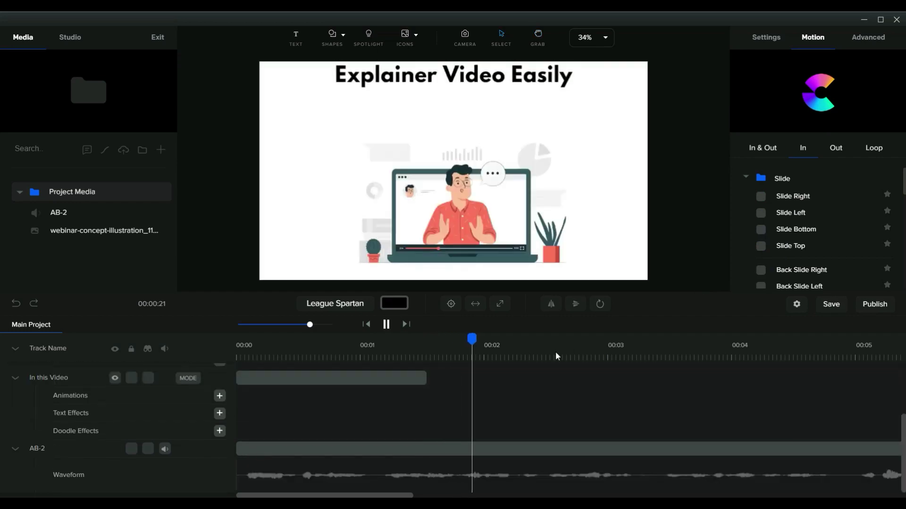
key(space)
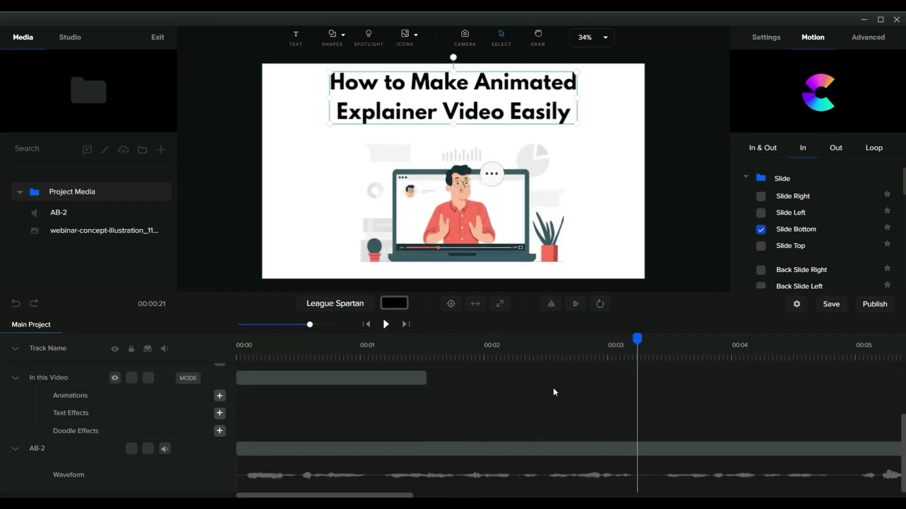
scroll(524, 388, up, 4)
Shorten the title's Slide Bottom animation clip on its track
click(524, 390)
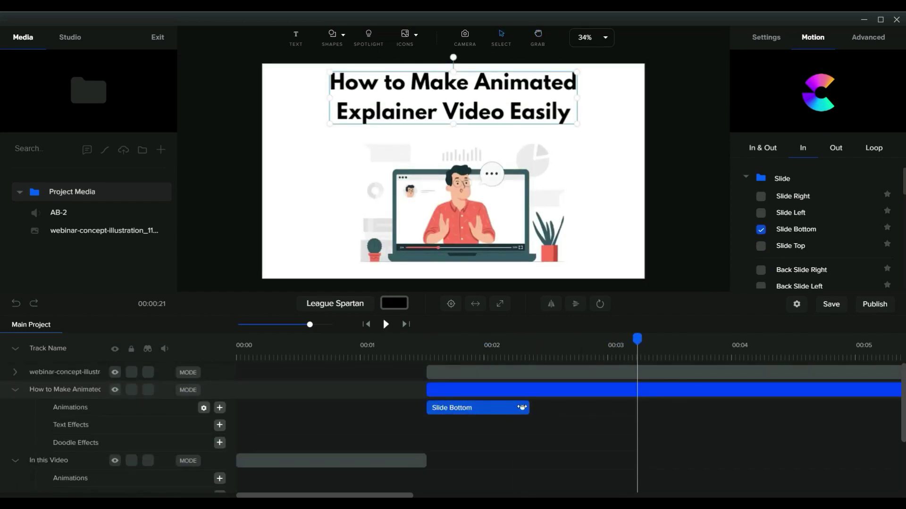
drag(536, 407, 518, 408)
click(427, 358)
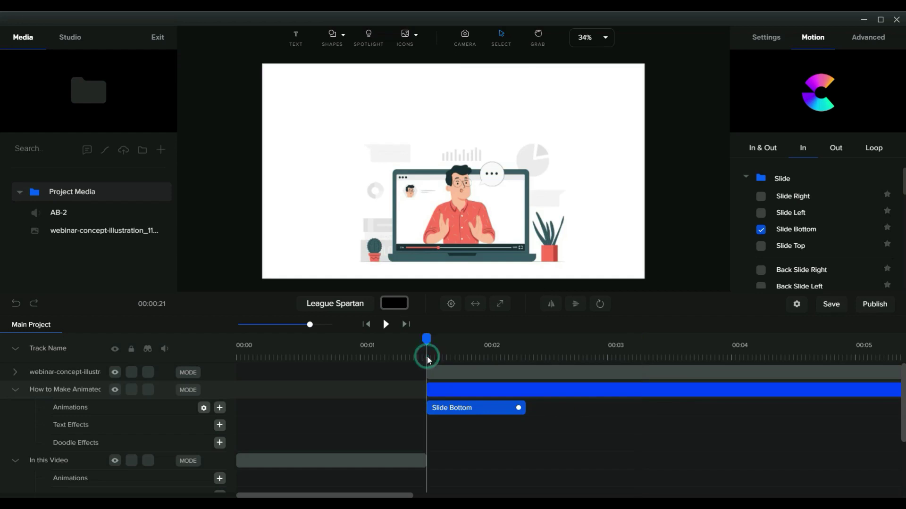
click(465, 221)
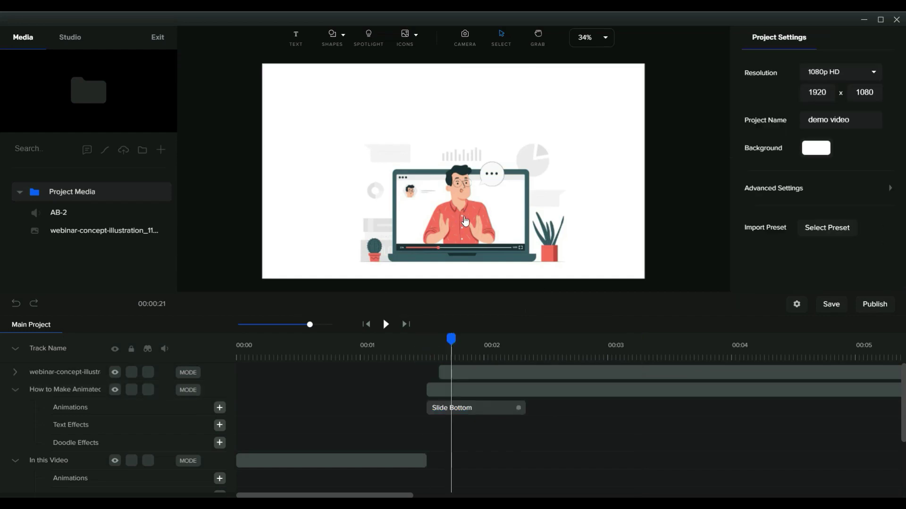
Give the webinar illustration a Zoom > Back Scale Up entrance animation
click(482, 370)
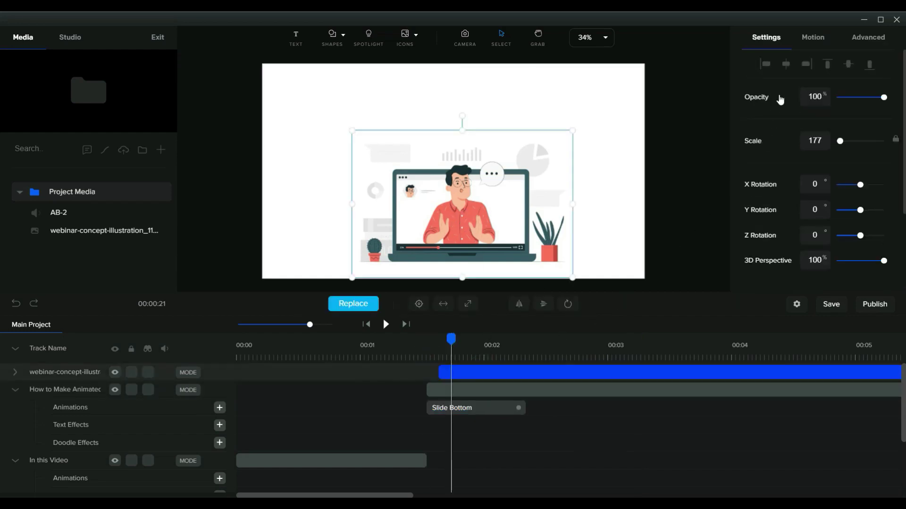
click(805, 45)
click(802, 149)
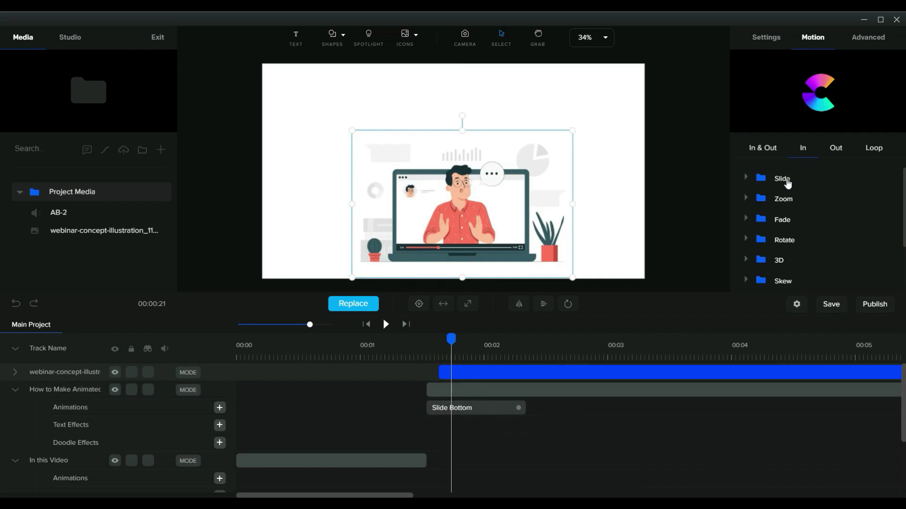
click(780, 199)
scroll(779, 202, down, 3)
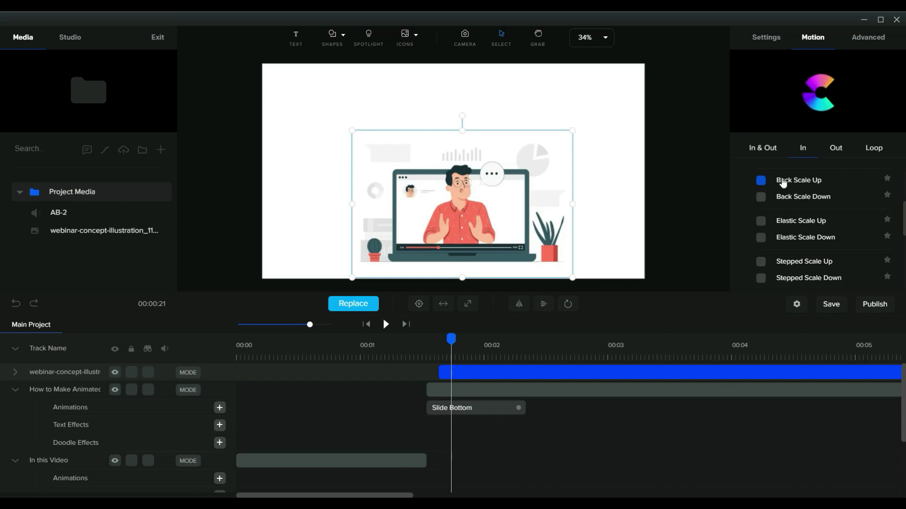
click(762, 182)
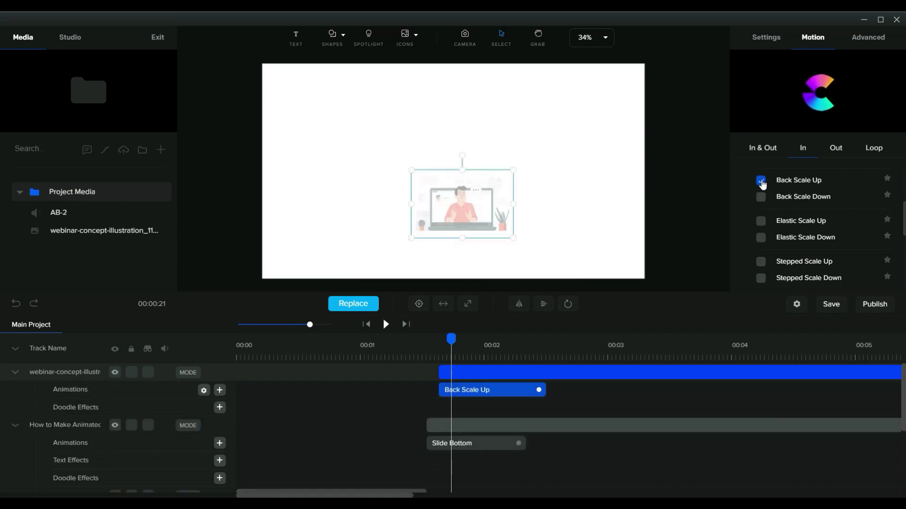
Play back the title scene to preview the illustration's Back Scale Up entrance
click(422, 356)
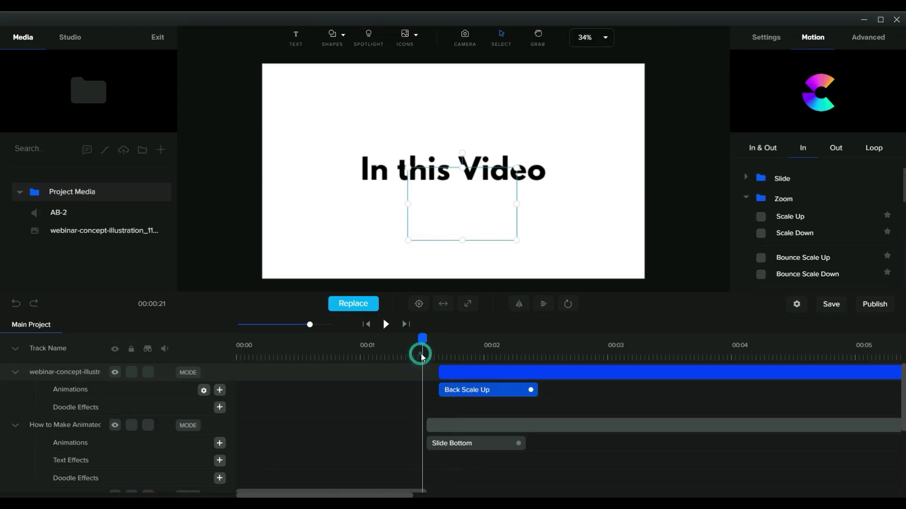
key(space)
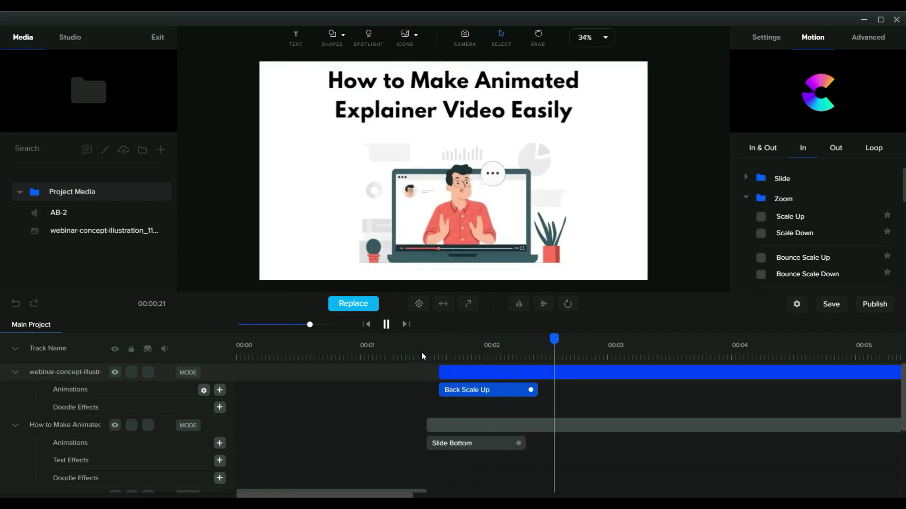
key(space)
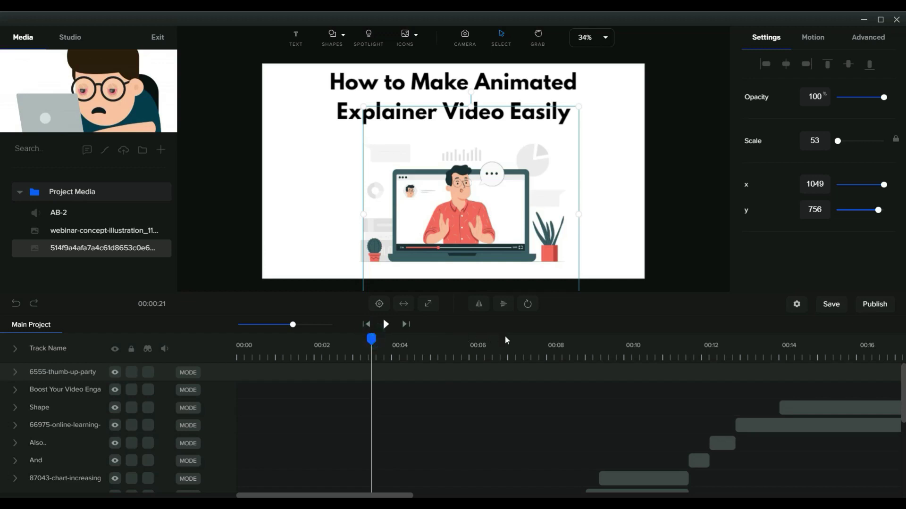
click(497, 339)
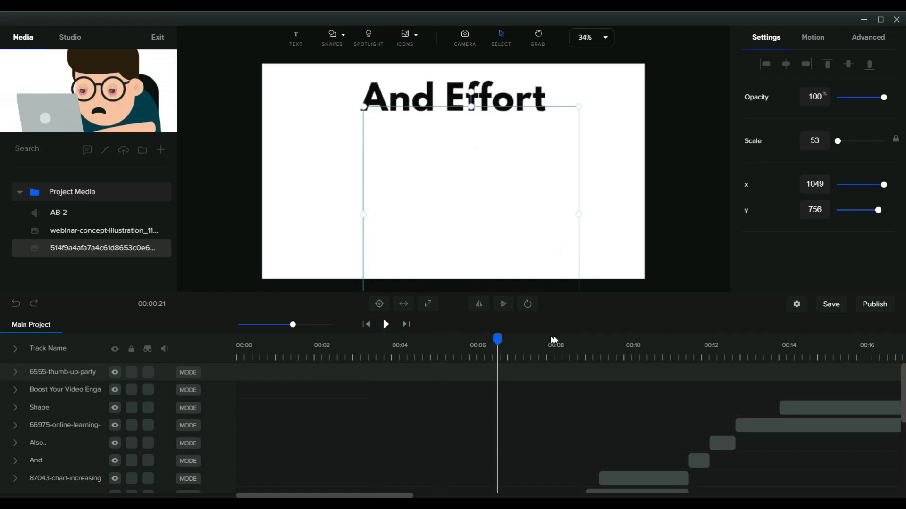
drag(553, 339, 647, 337)
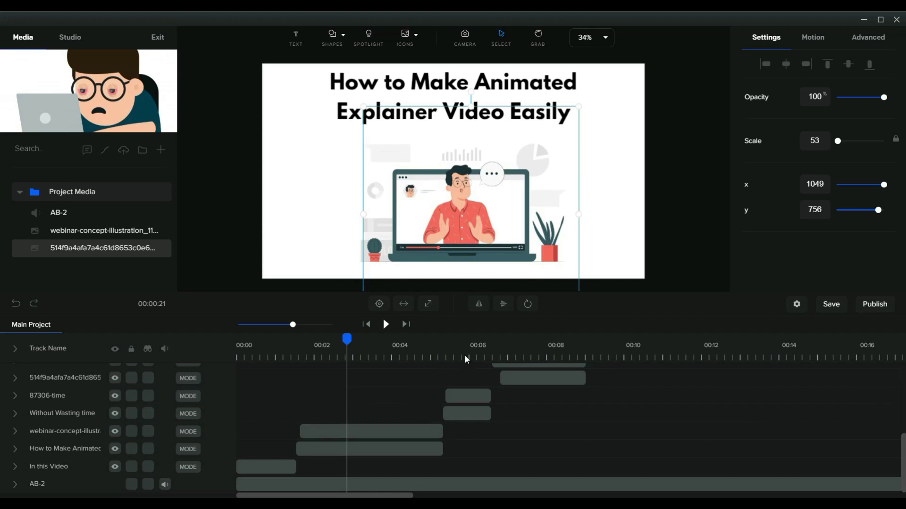
Select the tired character image in the And Effort scene and expand its track
click(465, 356)
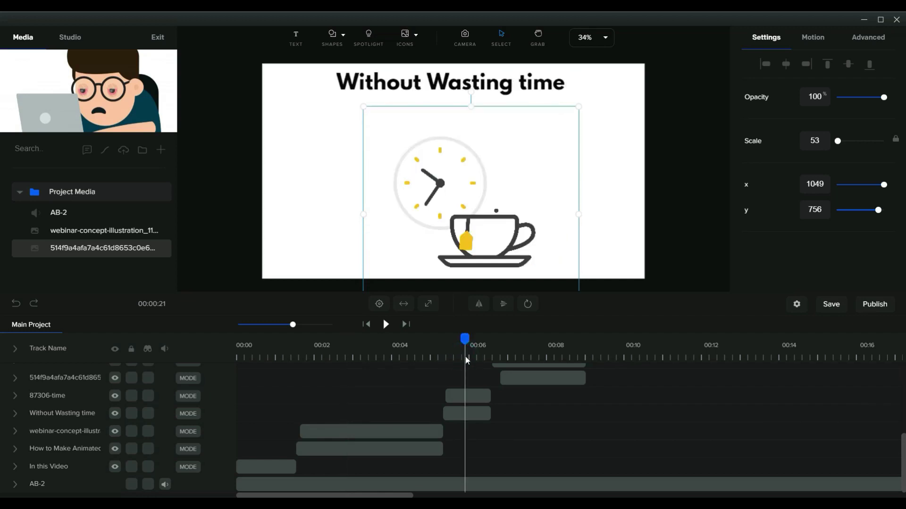
click(513, 354)
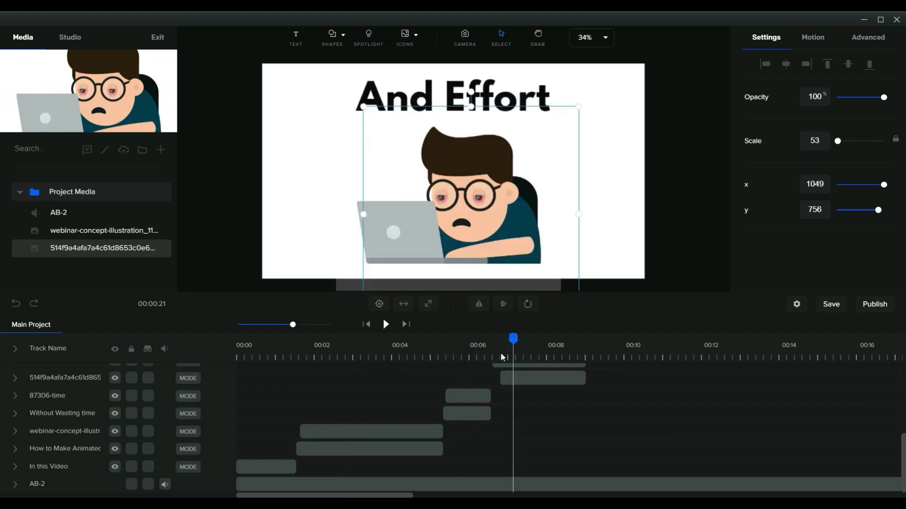
click(481, 224)
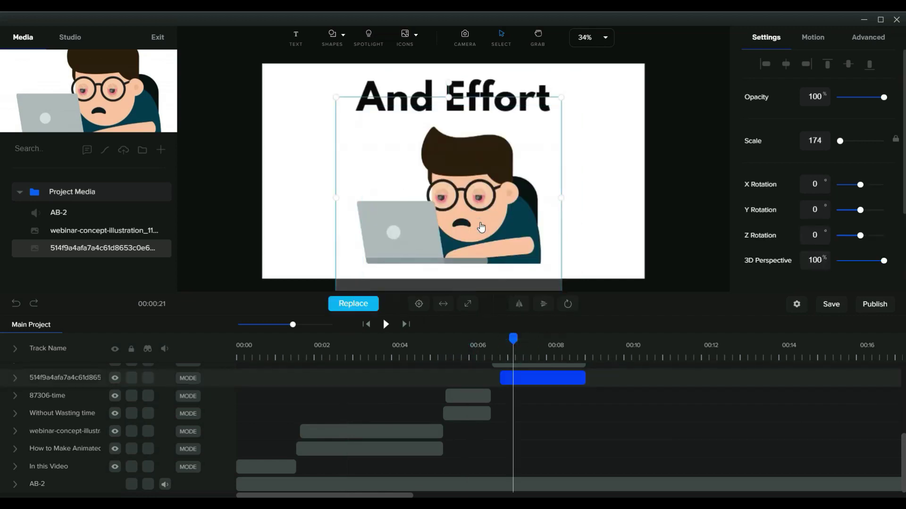
click(19, 379)
Move to about 00:10 and select the rising-chart graphic
click(604, 356)
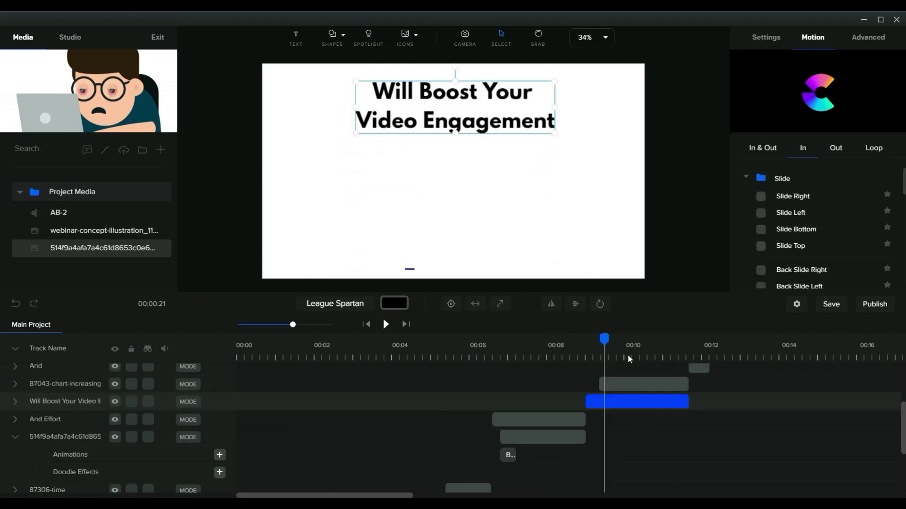
click(628, 358)
click(644, 354)
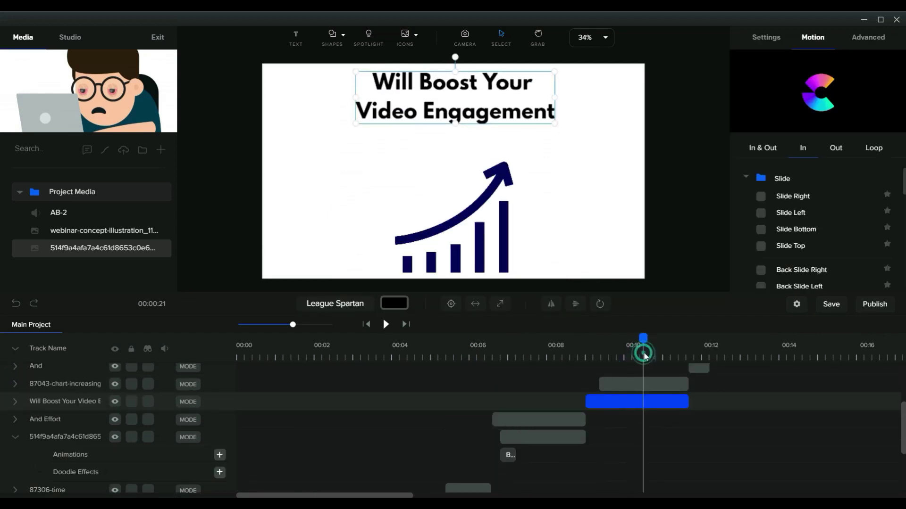
click(489, 255)
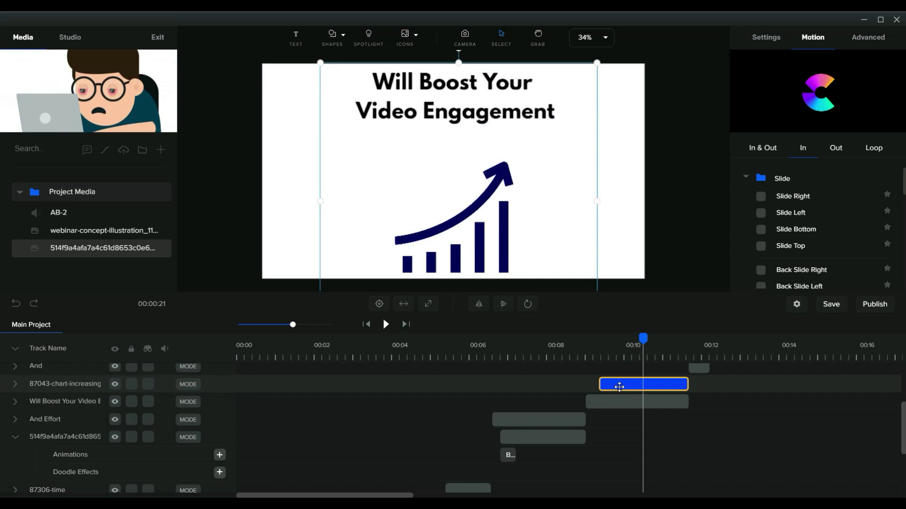
Preview the title and chart scene from 00:09, then search LottieFiles for 'chart'
click(594, 356)
key(space)
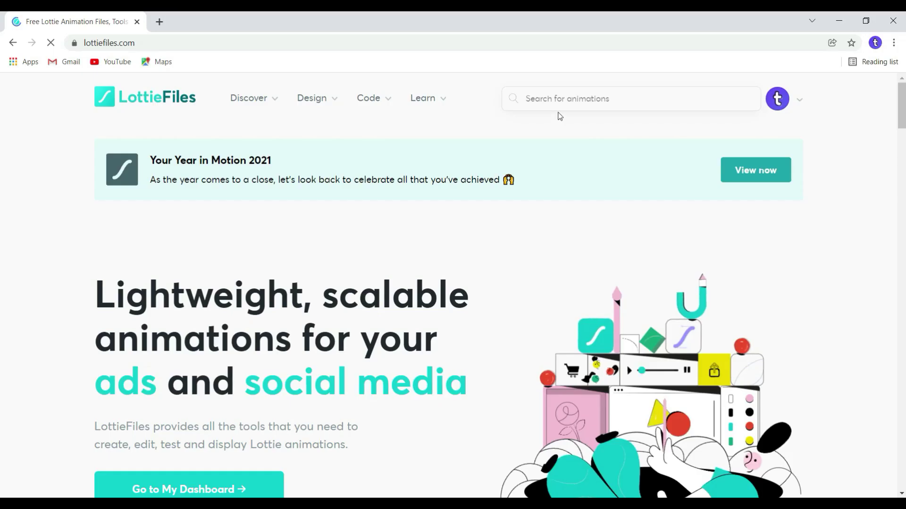
click(557, 99)
text(chart)
key(Return)
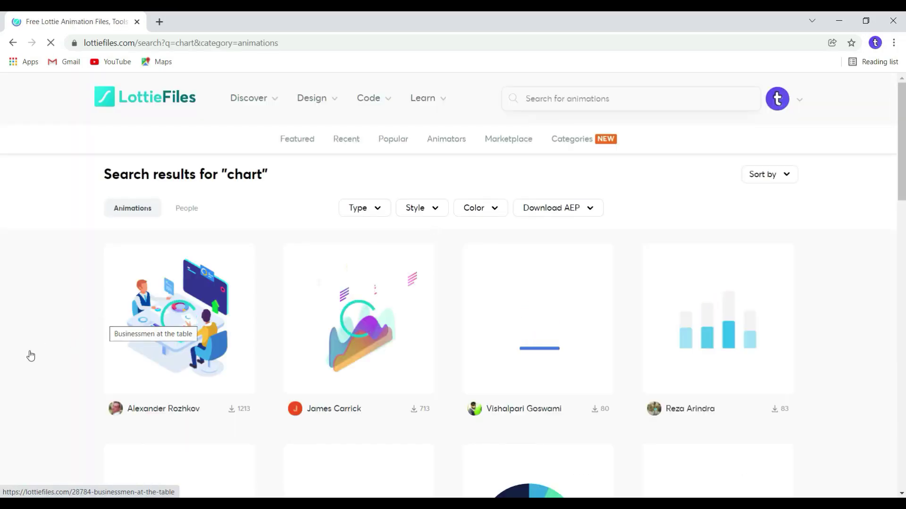
Open the Chart Upper animation preview and show its download formats
scroll(31, 355, down, 3)
scroll(115, 353, down, 3)
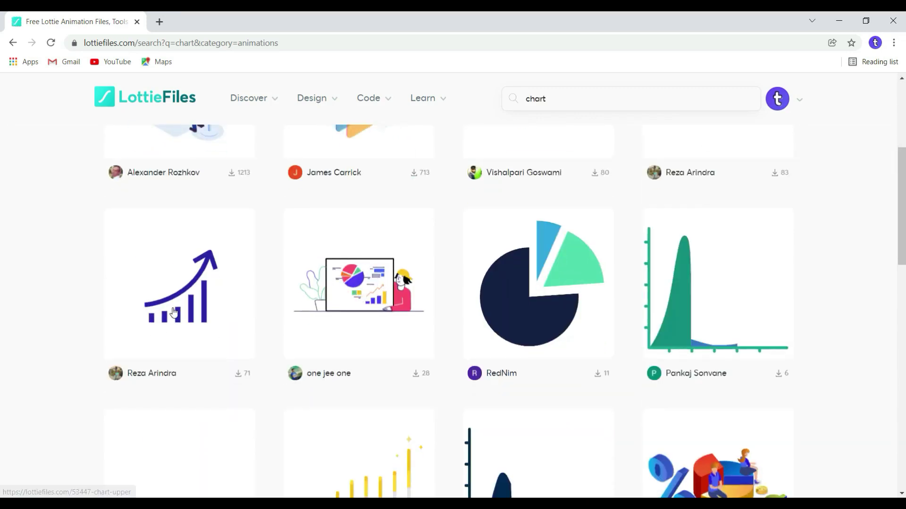
click(123, 322)
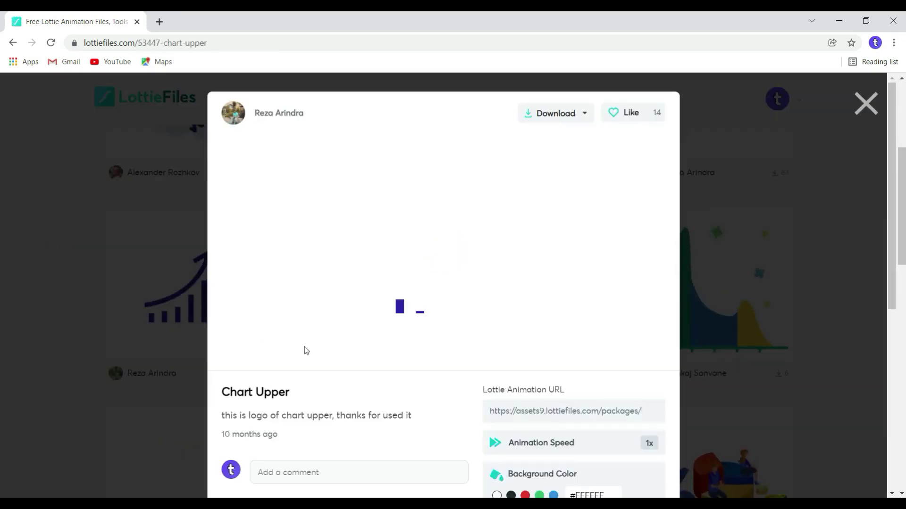
click(583, 113)
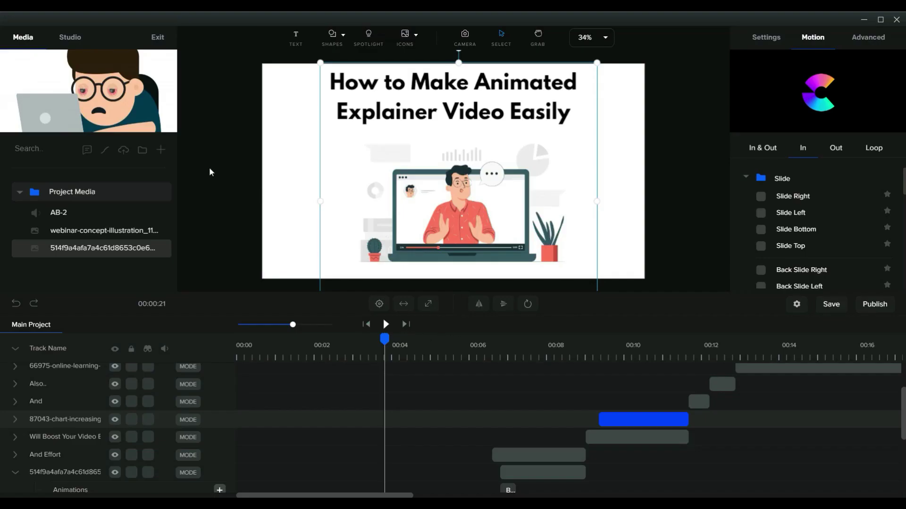
Import the happy-and-fun background music MP3 from Downloads and add it to the project
click(161, 150)
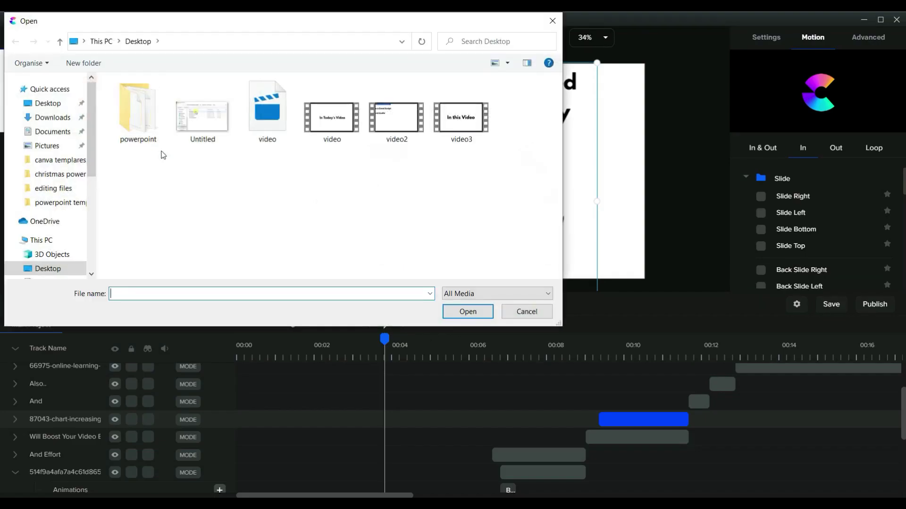
click(52, 117)
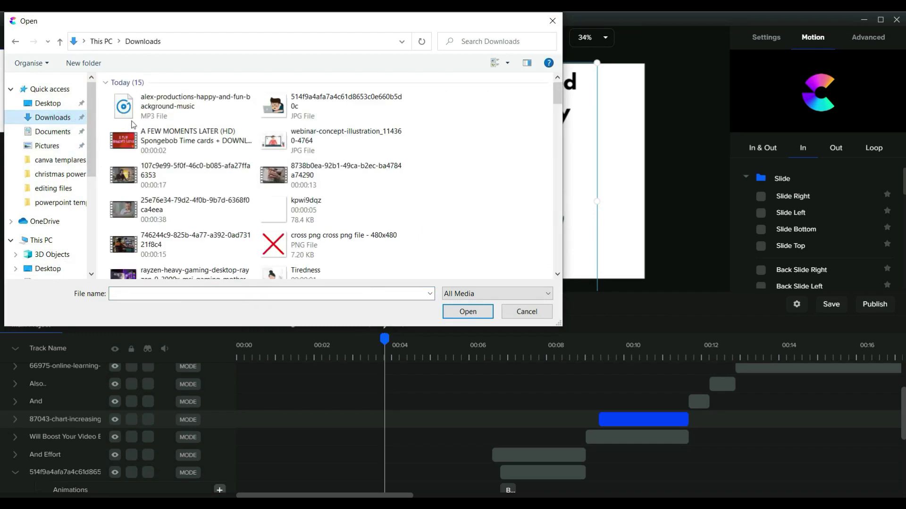
click(152, 109)
click(468, 312)
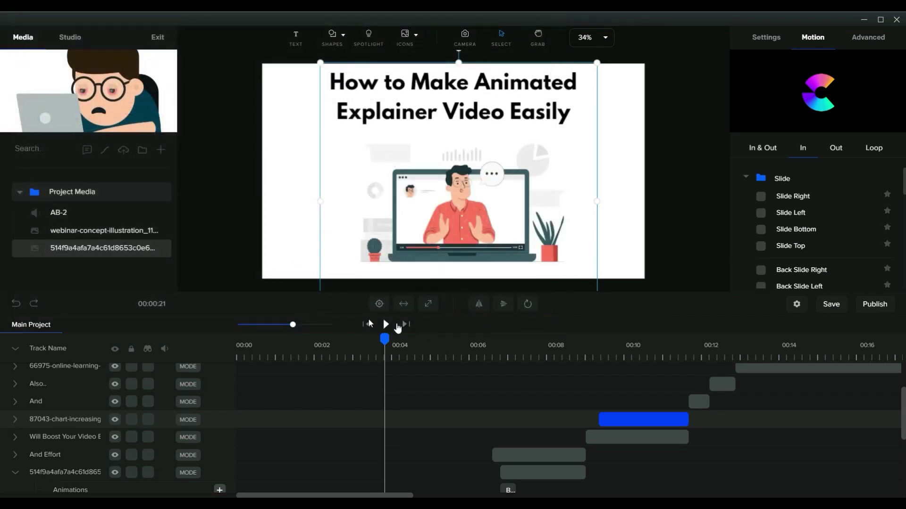
drag(117, 271, 462, 224)
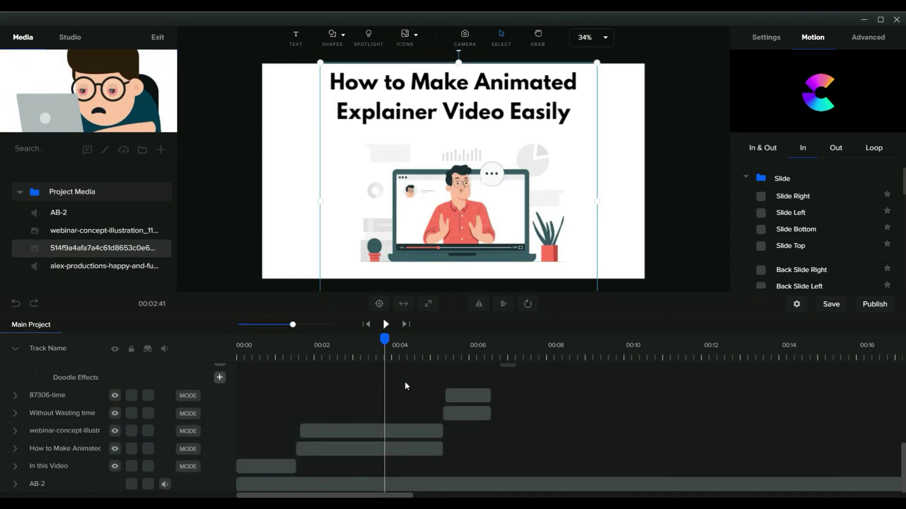
Move the background music track to the bottom of the list and set its volume to 18%
click(405, 372)
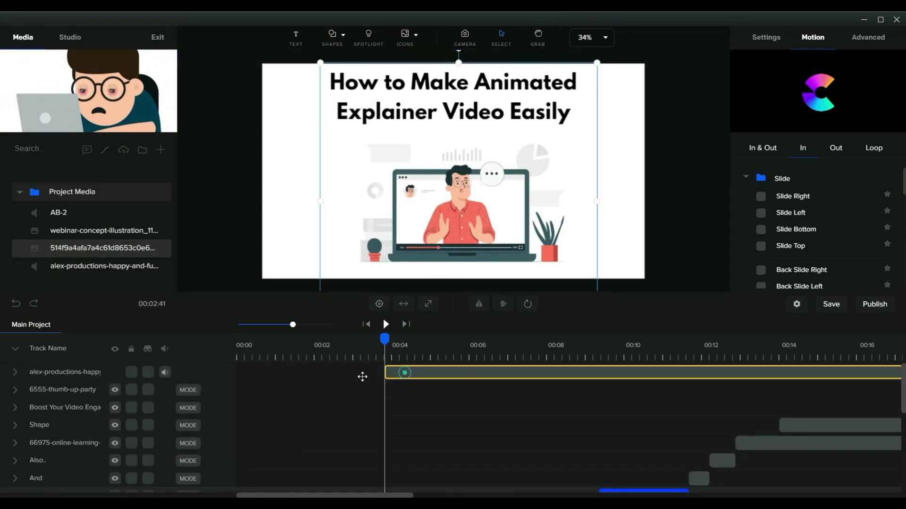
drag(53, 375, 249, 484)
click(250, 484)
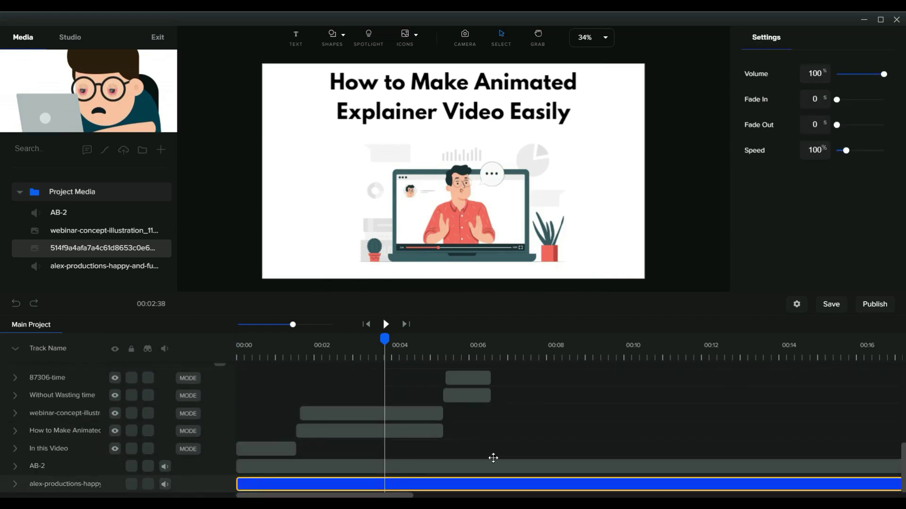
drag(882, 74, 845, 85)
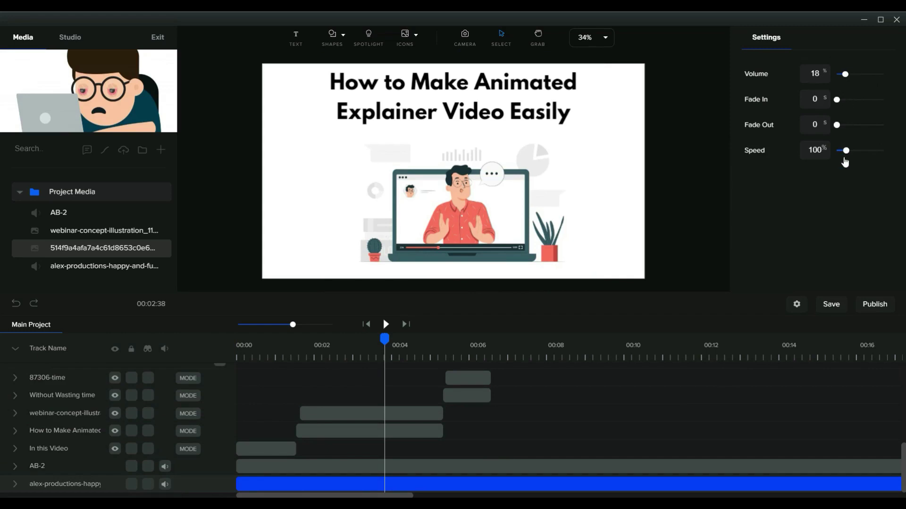